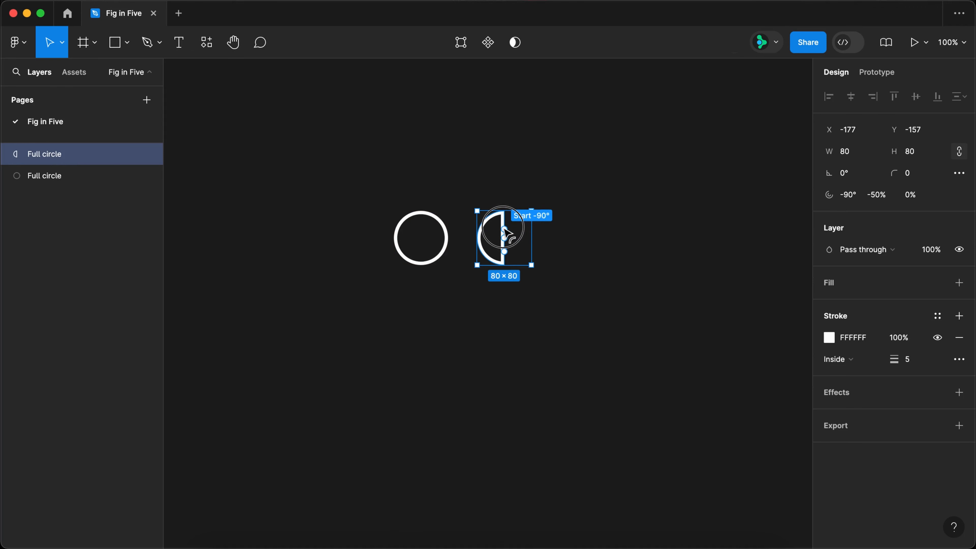
Set the half circle's arc ratio to 100% and rename its layer "Left half".
click(932, 199)
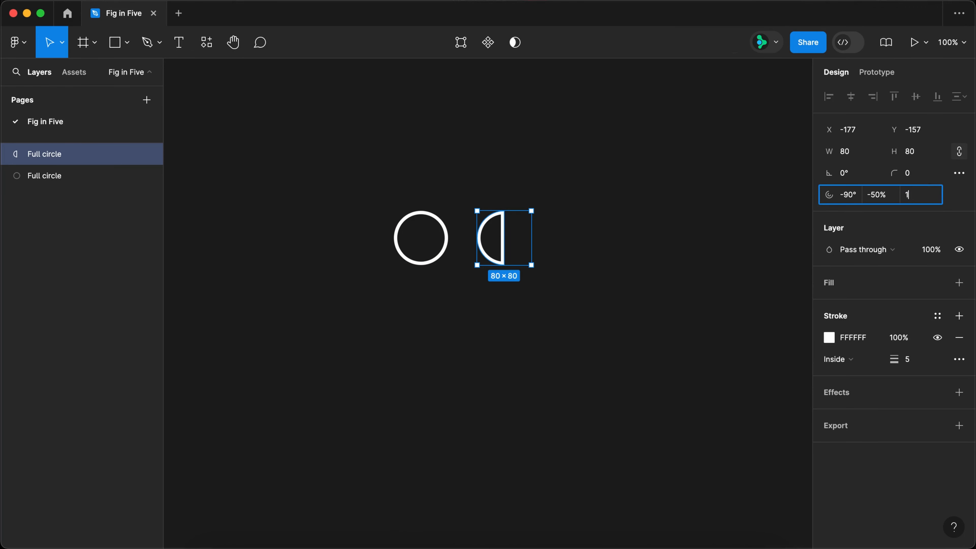
key(Return)
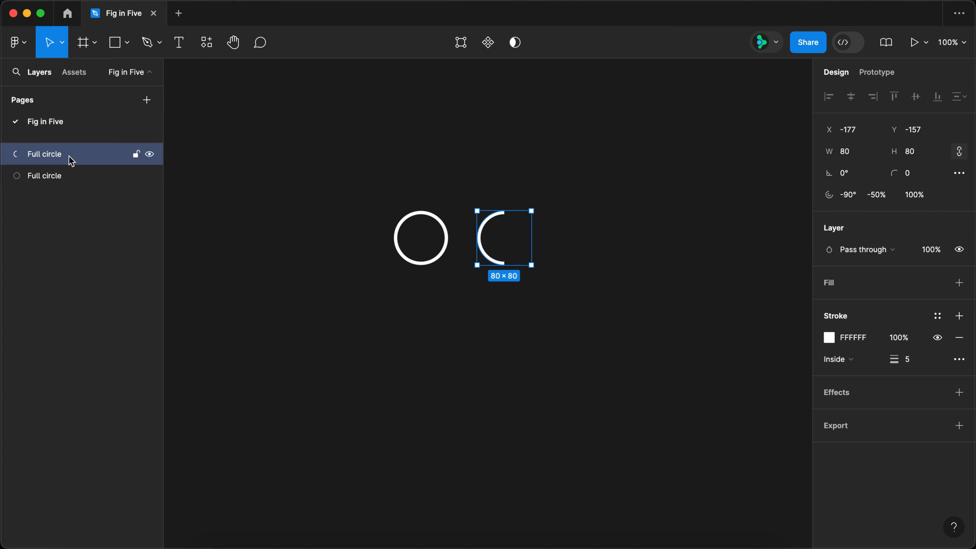
double_click(61, 157)
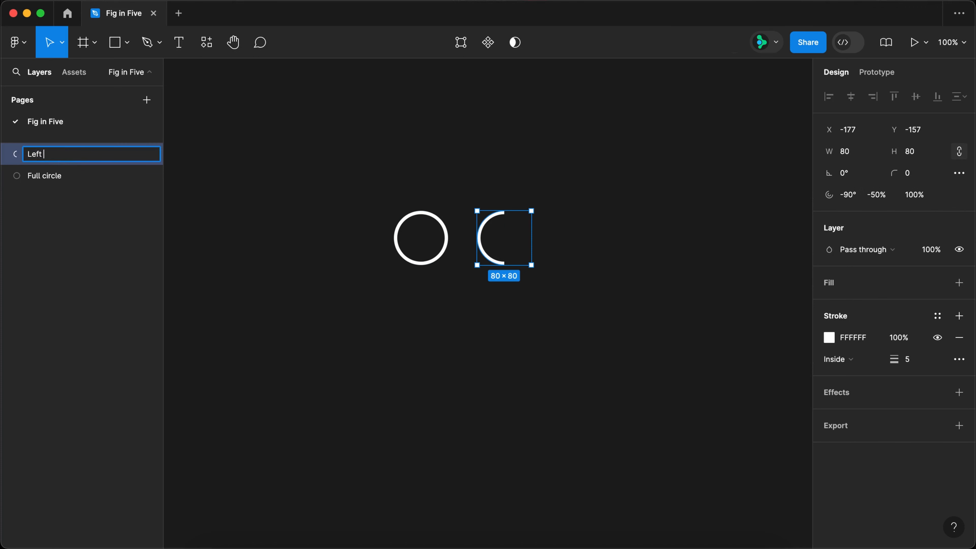
text(Left half)
key(Return)
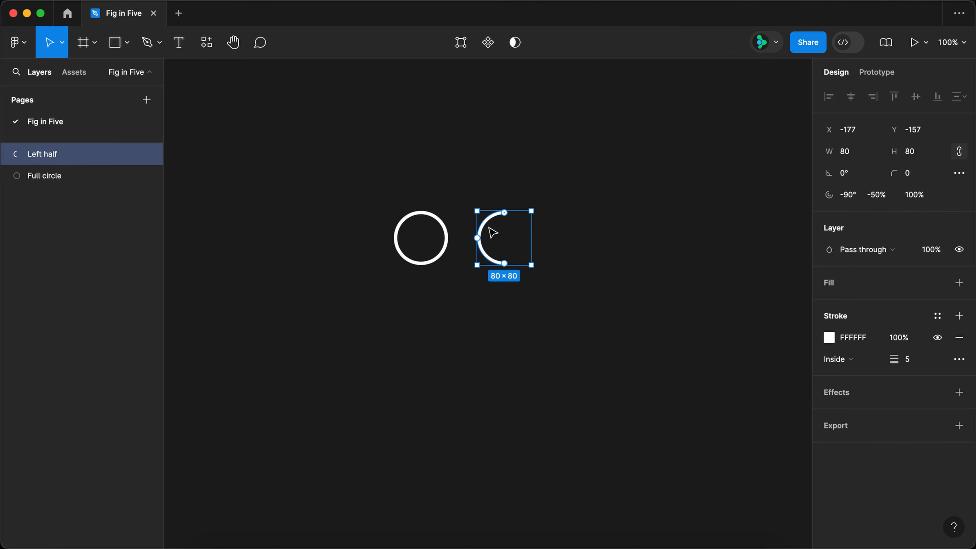
Duplicate the left half to its right, mirror the copy to face right, and rename it "Right half".
drag(493, 232, 588, 265)
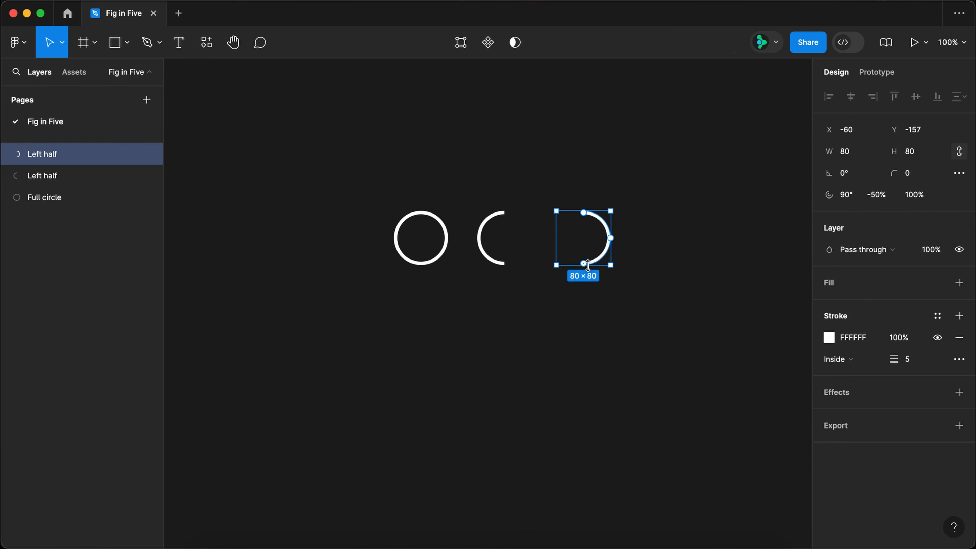
double_click(41, 154)
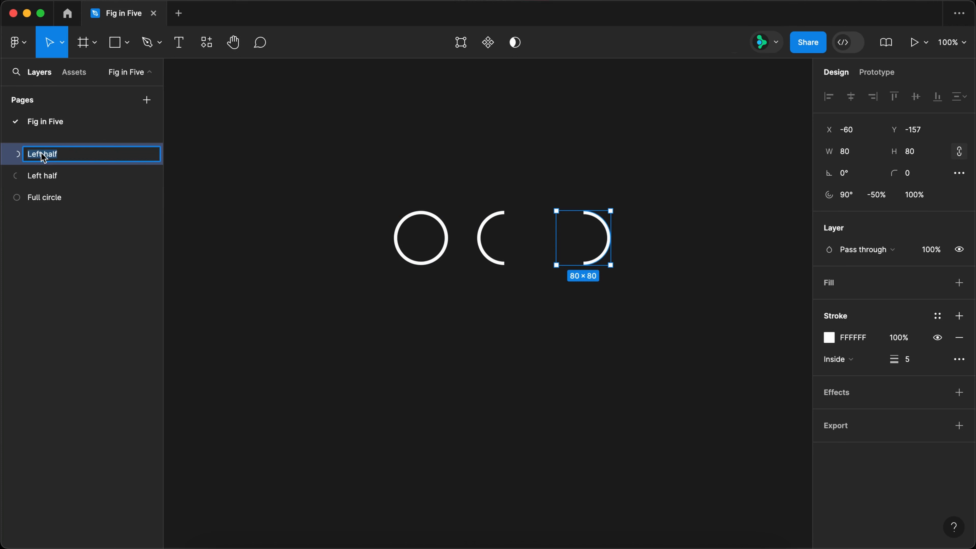
key(Return)
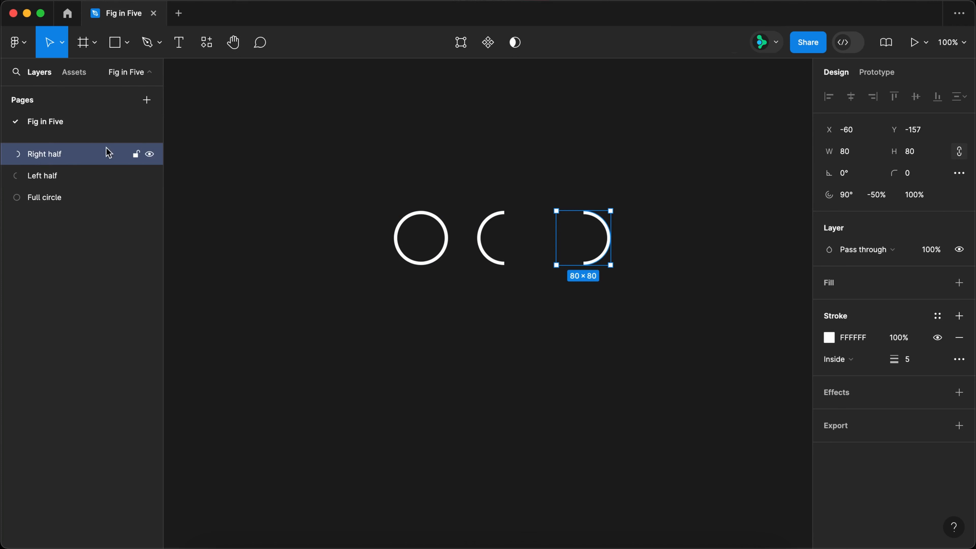
Draw a 44 × 88 frame in the empty area above the shapes and name it "Left".
key(f)
drag(286, 105, 316, 165)
double_click(295, 100)
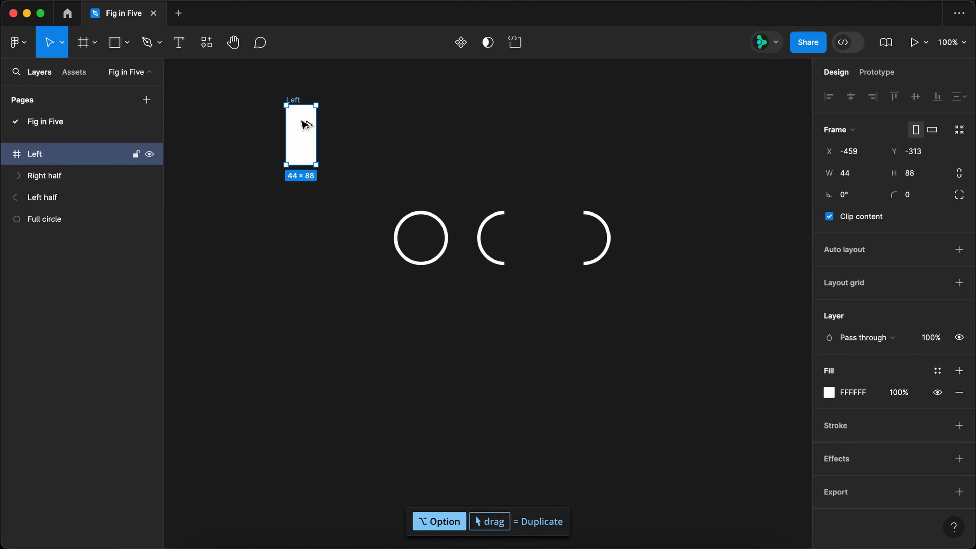
Duplicate the Left frame beside it and name the copy "Right".
drag(307, 148, 369, 124)
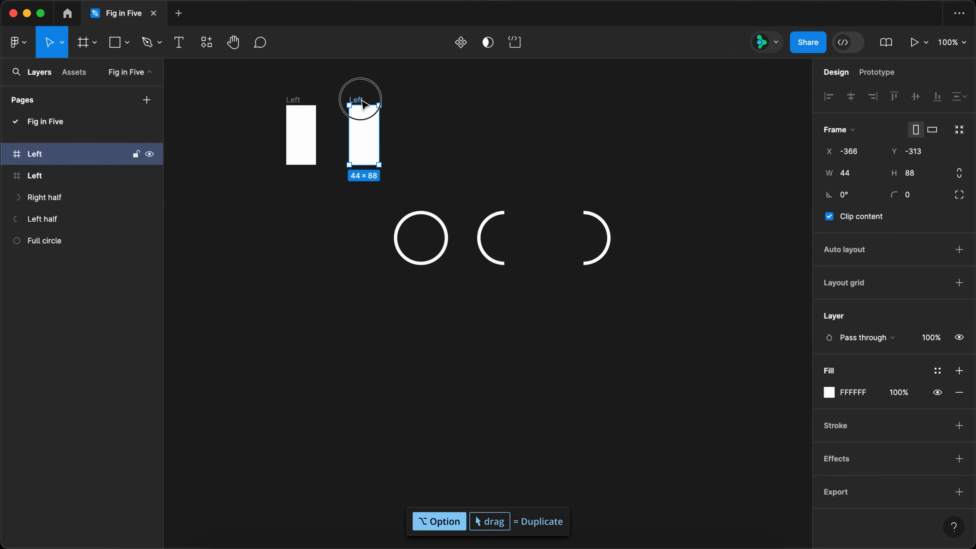
double_click(356, 100)
text(Right)
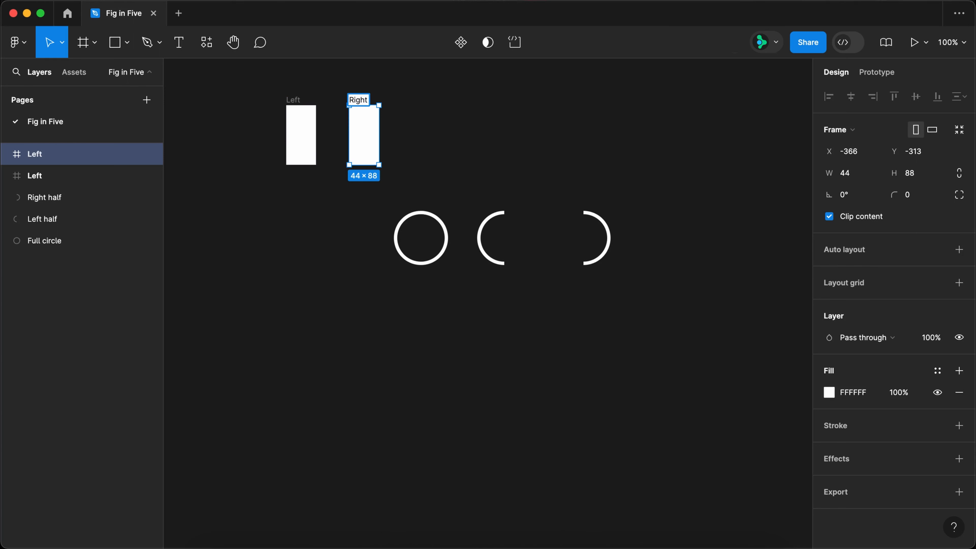
Remove the fill from the Left and Right frames and place each half circle inside its matching frame.
shift+click(298, 100)
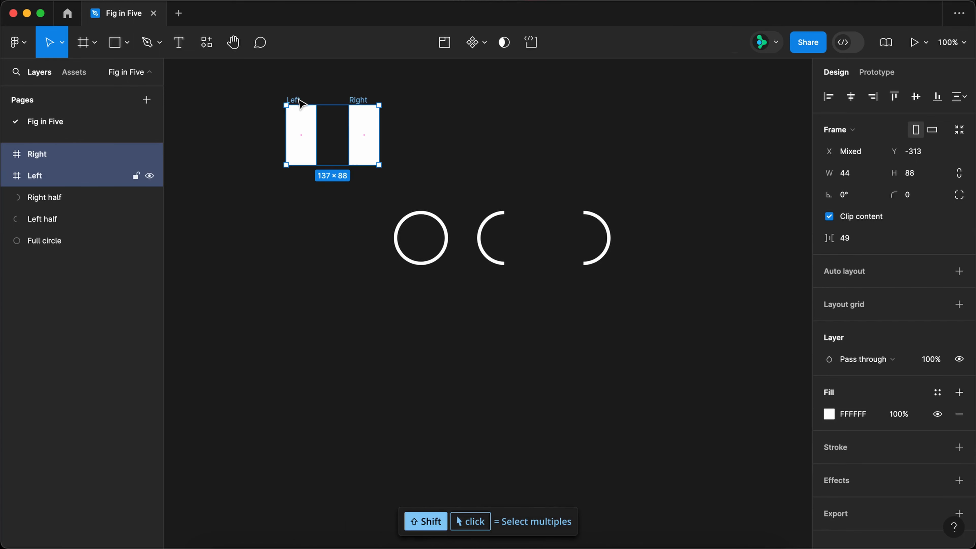
click(960, 415)
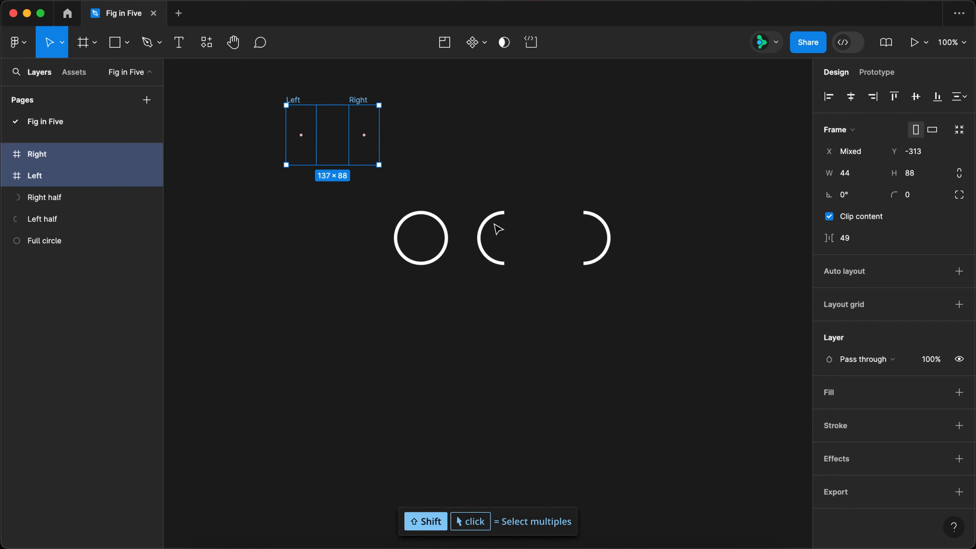
click(488, 228)
drag(487, 228, 302, 126)
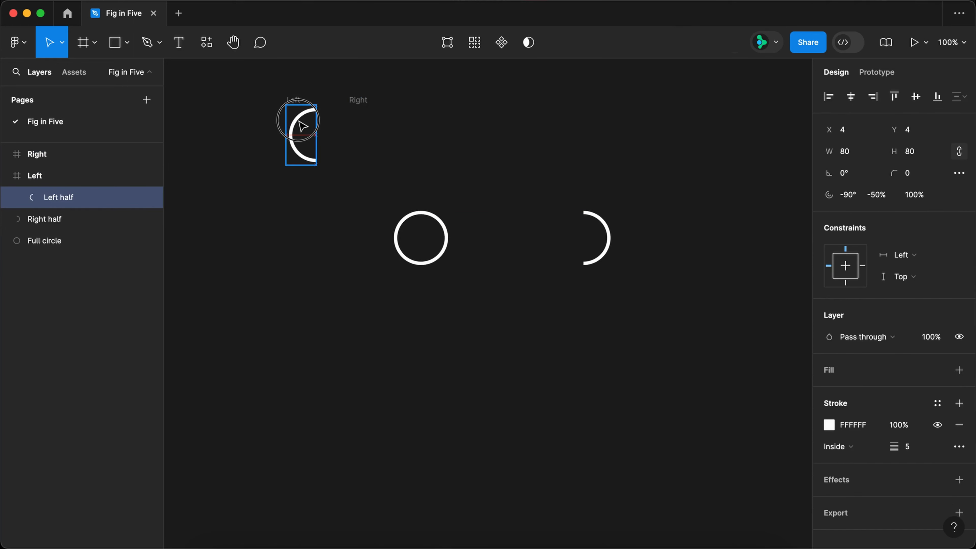
drag(611, 239, 353, 117)
Set the spacing between the Left and Right frames to 0, wrap them in one frame, and name it "Spinner 1".
click(360, 101)
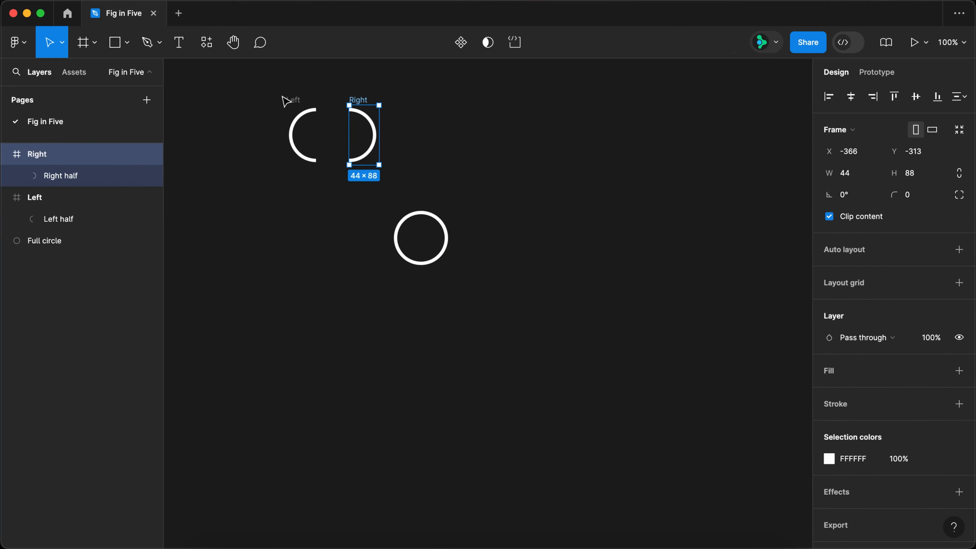
shift+click(292, 100)
click(865, 242)
text(0)
key(Return)
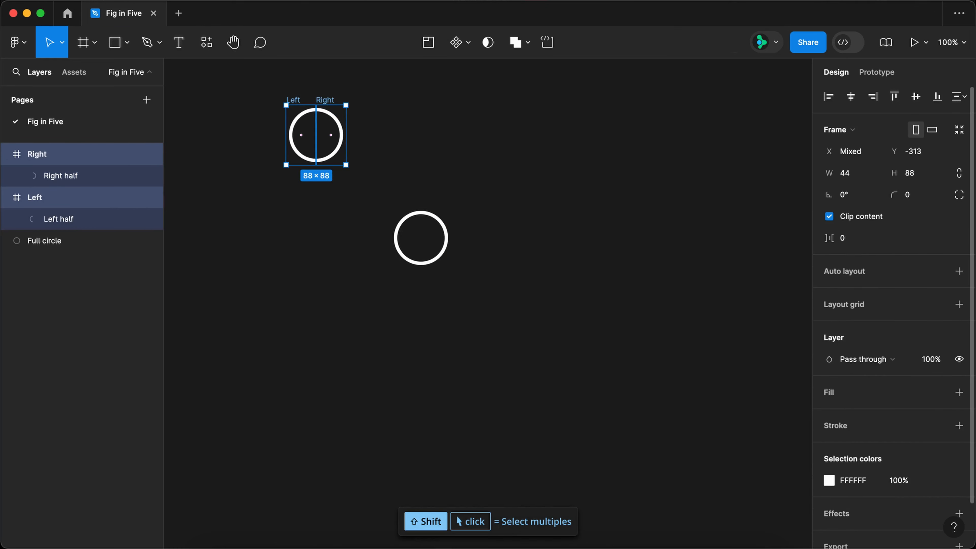
key(super+alt+g)
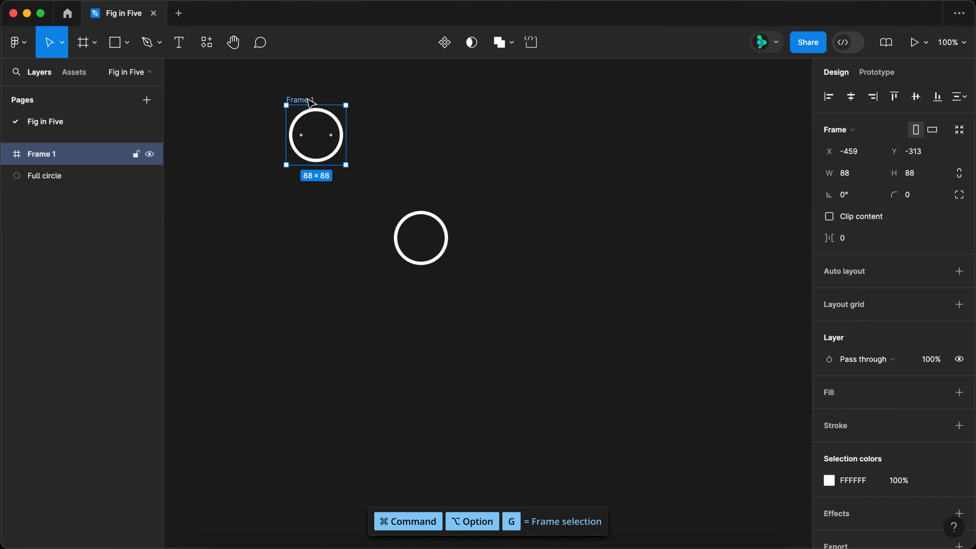
text(Spinner 1)
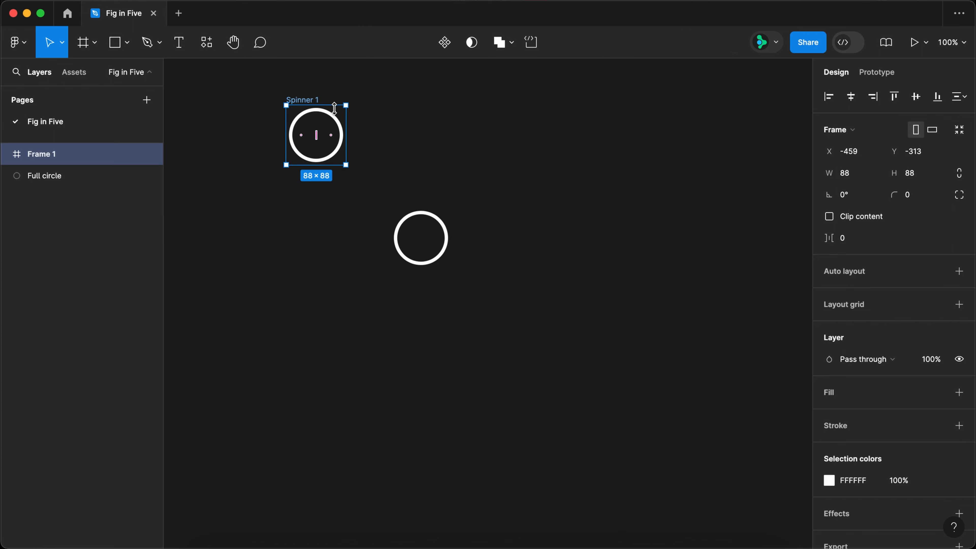
Rotate both half circles in Spinner 1 half a turn so they are clipped from view, and duplicate the frame as Spinner 2.
super+click(344, 108)
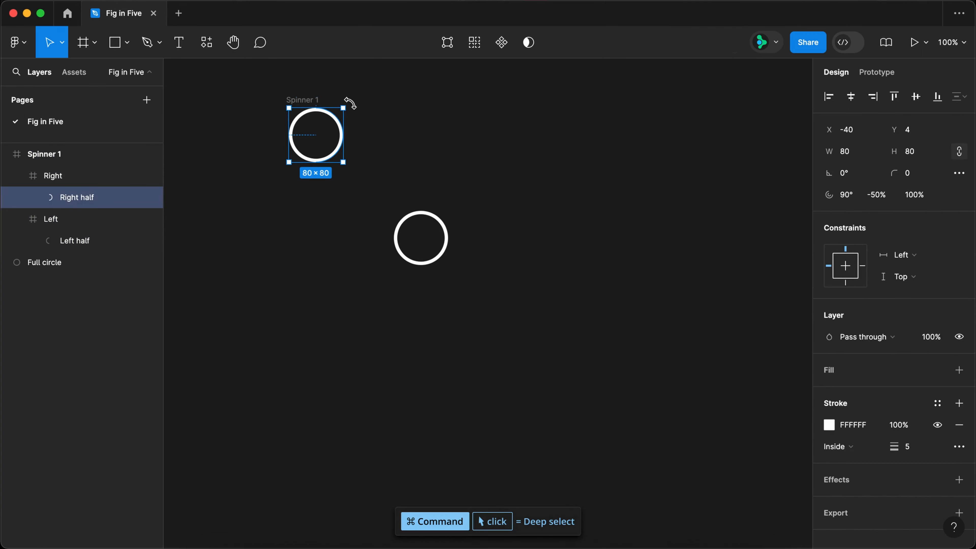
drag(350, 103, 405, 115)
super+click(300, 156)
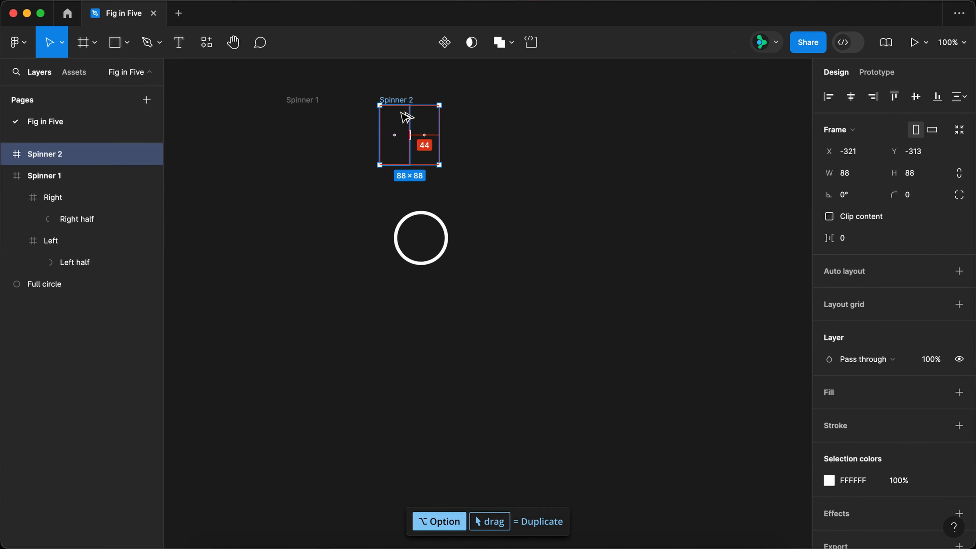
Rotate the Right half in Spinner 2 half a turn so it shows inside its Right frame.
click(435, 125)
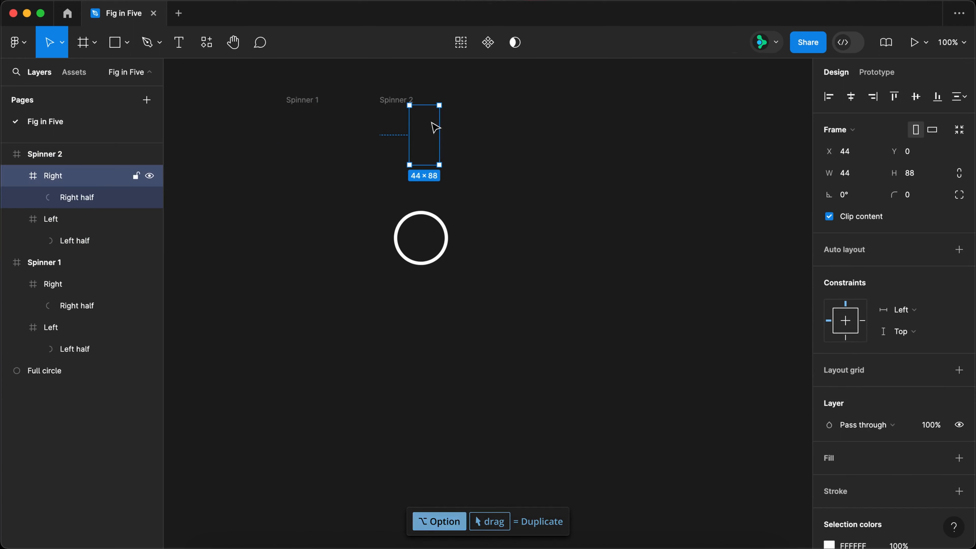
click(78, 196)
drag(441, 102, 331, 231)
Duplicate Spinner 2 as Spinner 3 and rotate its Left half half a turn to complete the visible circle.
drag(396, 100, 491, 102)
double_click(494, 142)
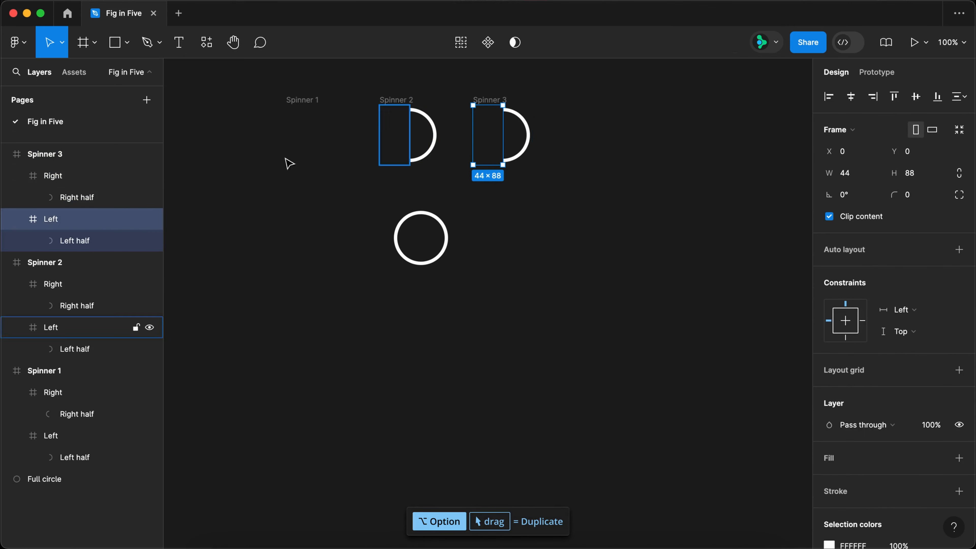
click(82, 242)
drag(534, 102, 437, 231)
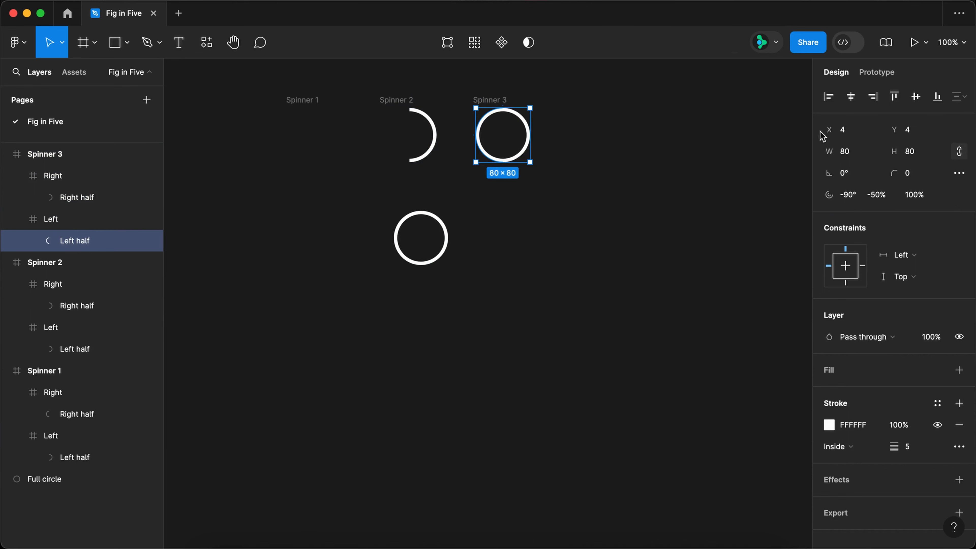
Connect Spinner 1 to Spinner 2 with a prototype interaction triggered after a 1 ms delay.
key(shift+e)
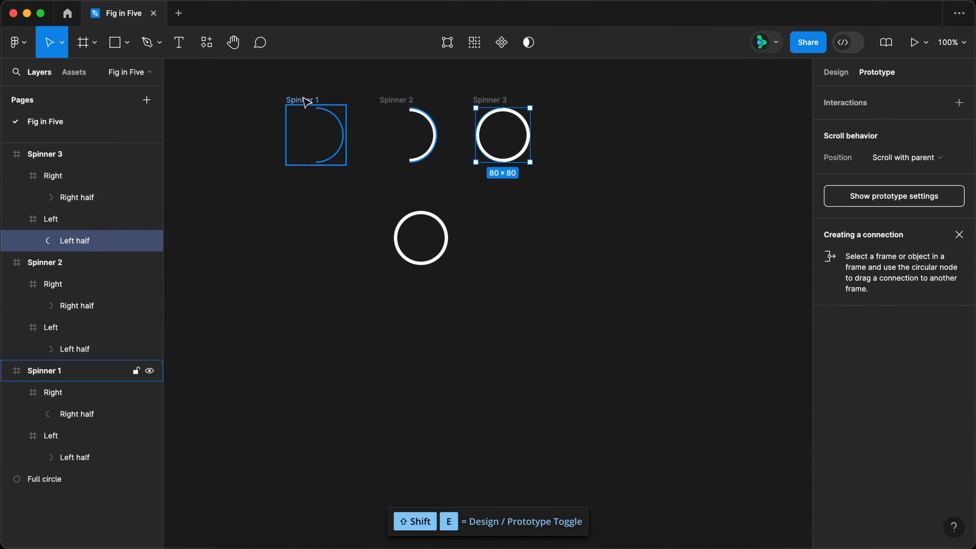
click(306, 102)
drag(346, 135, 402, 144)
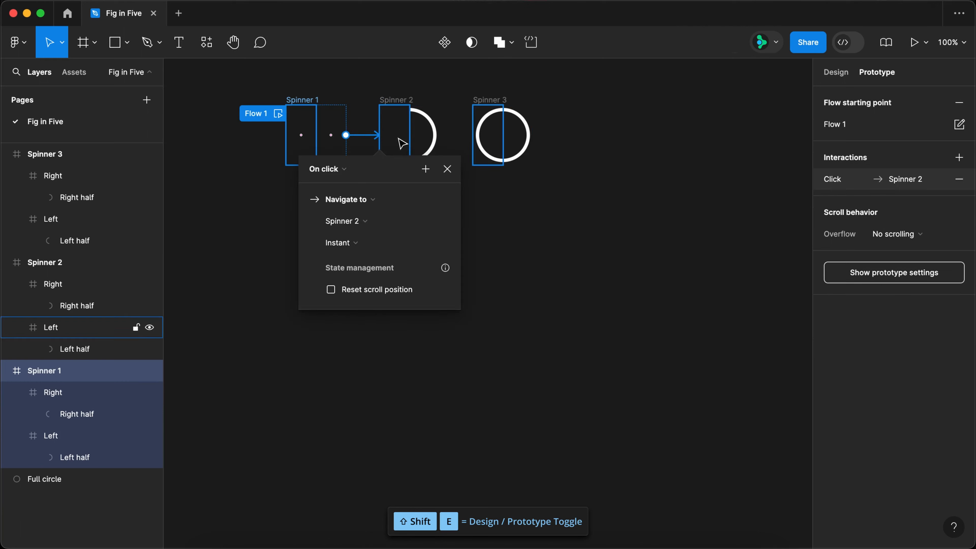
click(325, 170)
click(325, 339)
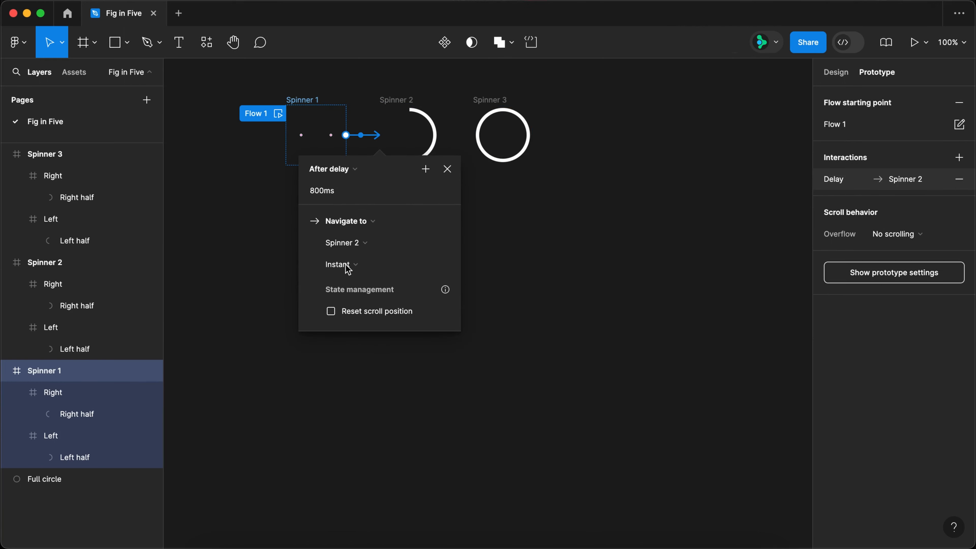
click(352, 194)
key(Return)
Set the Spinner 1 to Spinner 2 transition to Smart animate with Ease in over 500 ms.
click(350, 266)
click(360, 296)
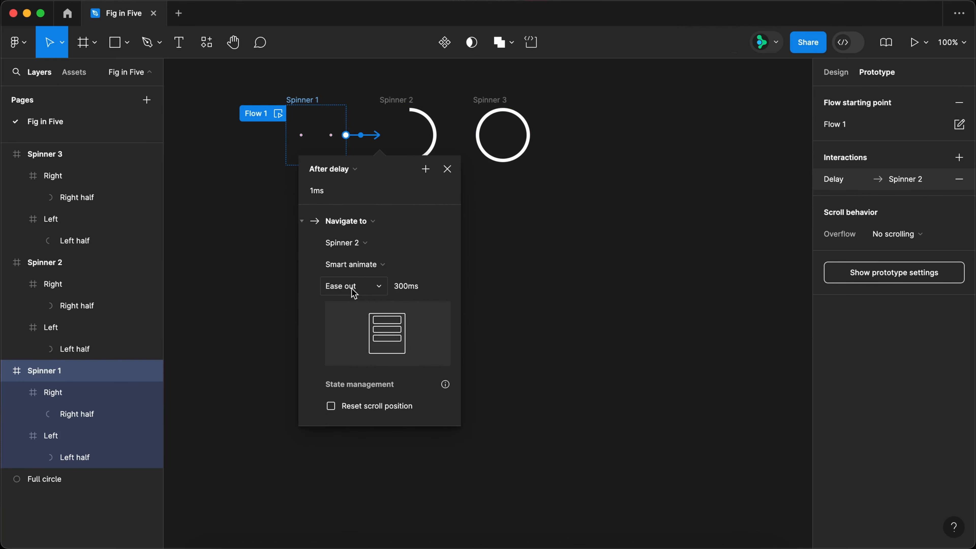
click(353, 292)
click(357, 269)
click(427, 294)
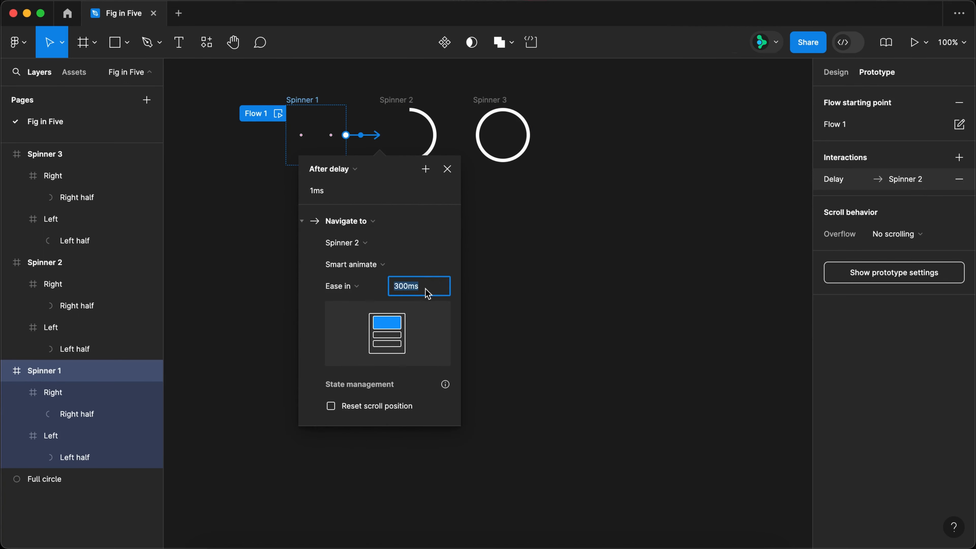
key(Return)
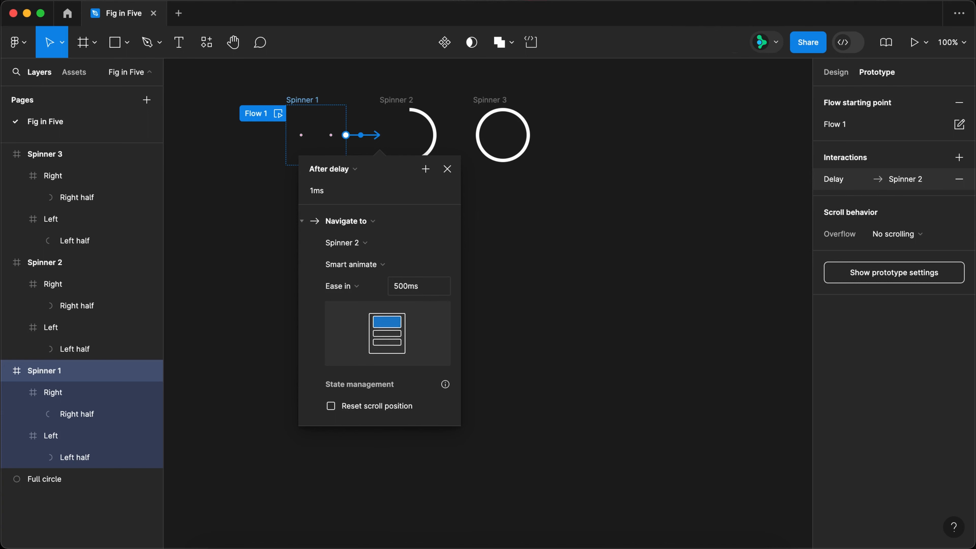
Connect Spinner 2 to Spinner 3 with an After delay trigger of 1 ms and Ease out easing.
click(406, 116)
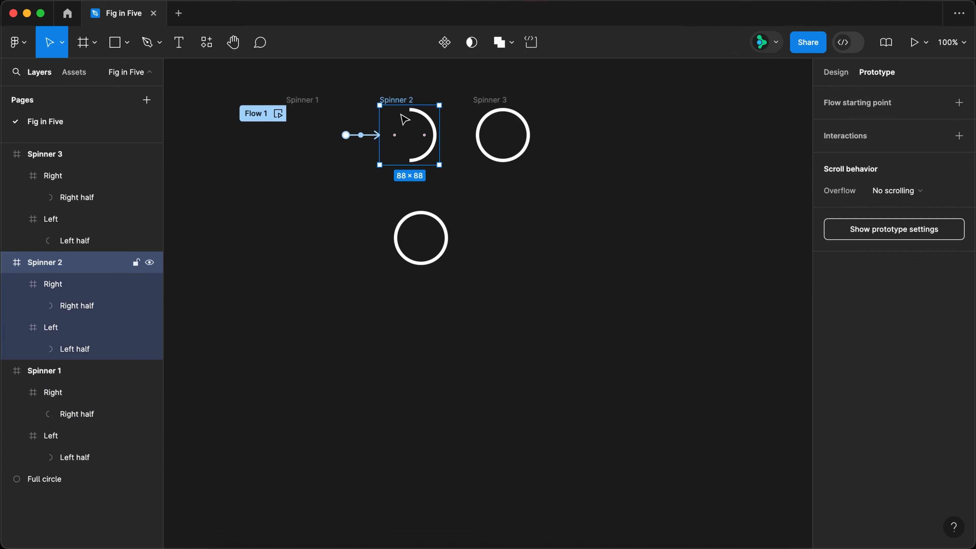
drag(444, 137, 485, 143)
click(409, 169)
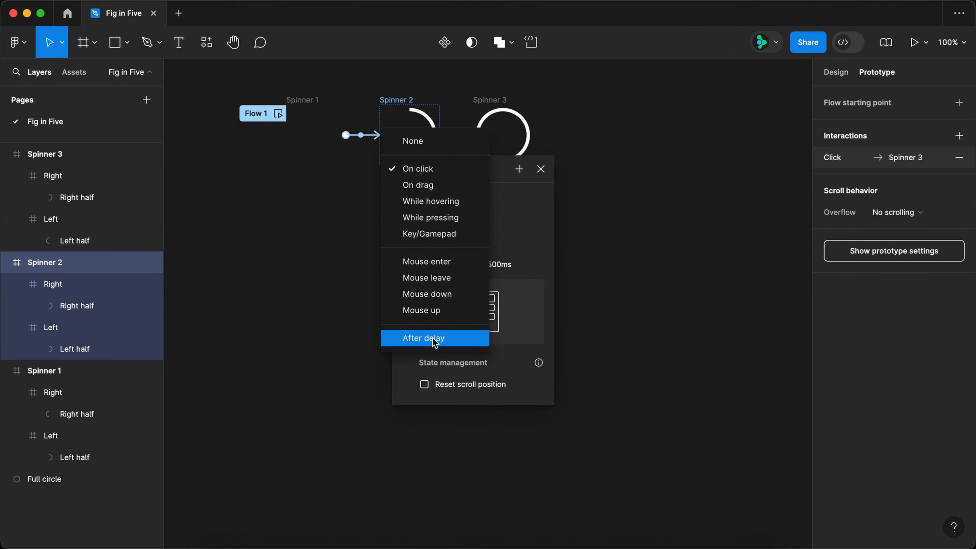
click(433, 340)
click(435, 192)
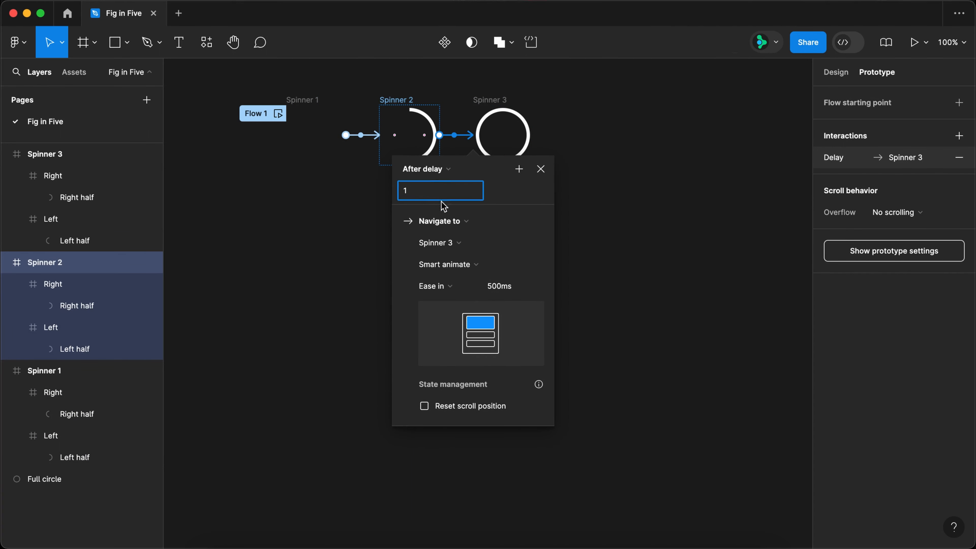
click(445, 283)
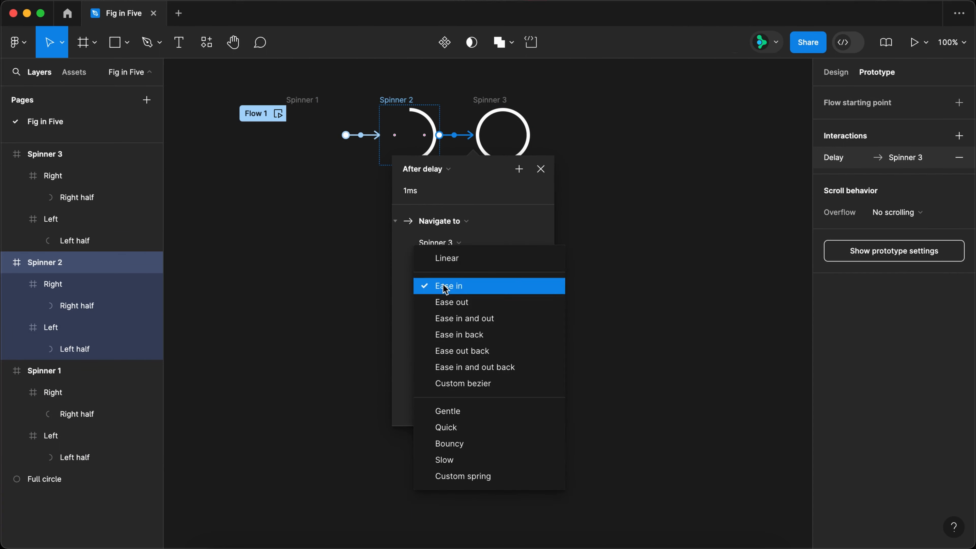
click(448, 303)
click(542, 173)
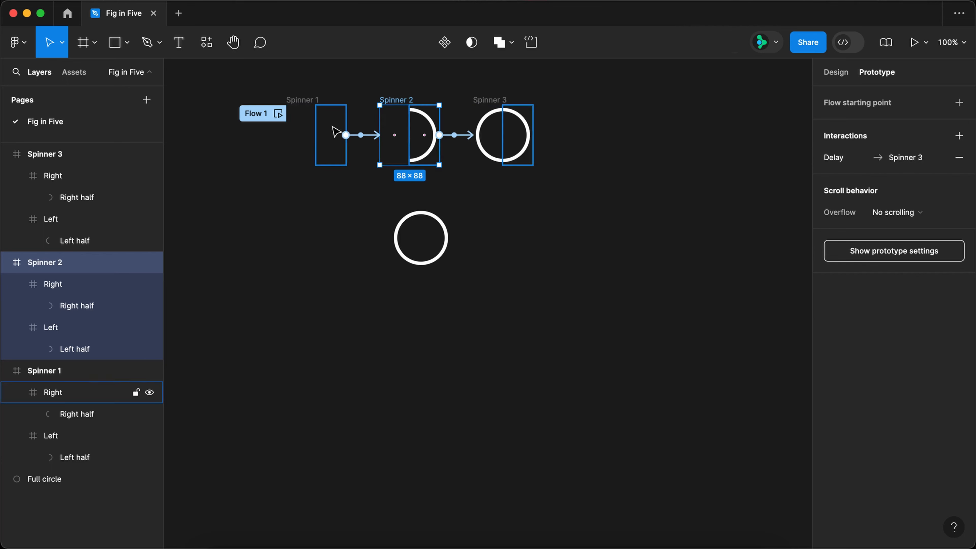
Preview the spinner animation from the Flow 1 starting point, then close the preview.
click(279, 114)
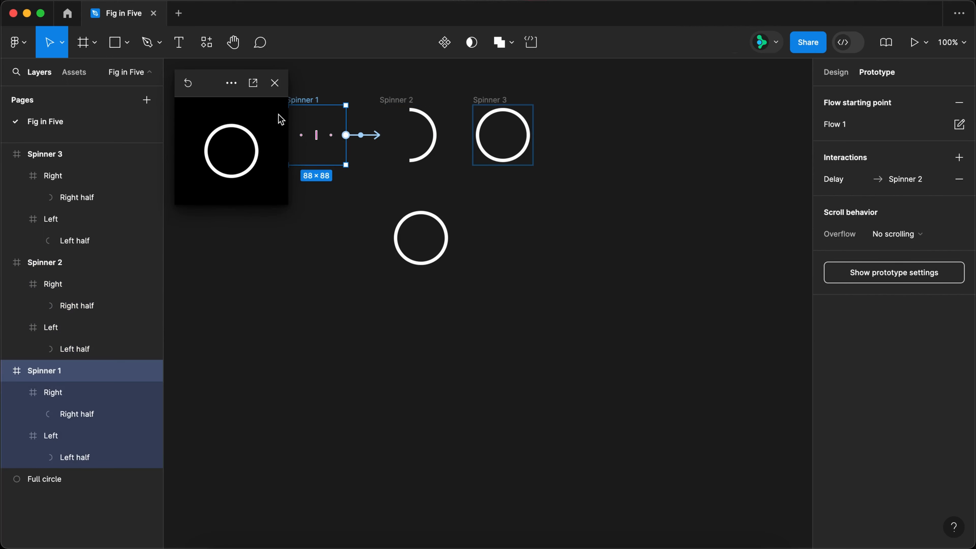
click(275, 83)
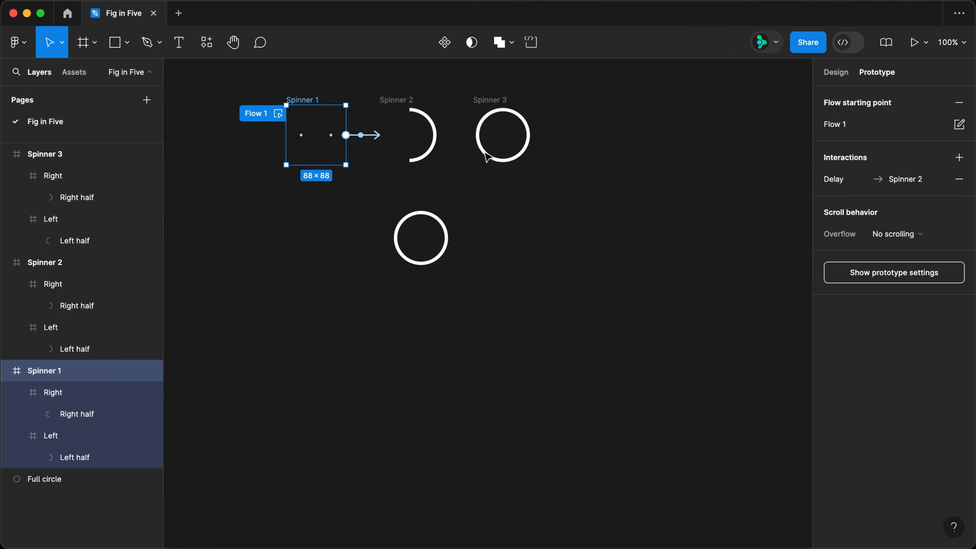
Set the rotation of the left half circle in Spinner 3 to 0.01°.
super+click(484, 154)
click(837, 72)
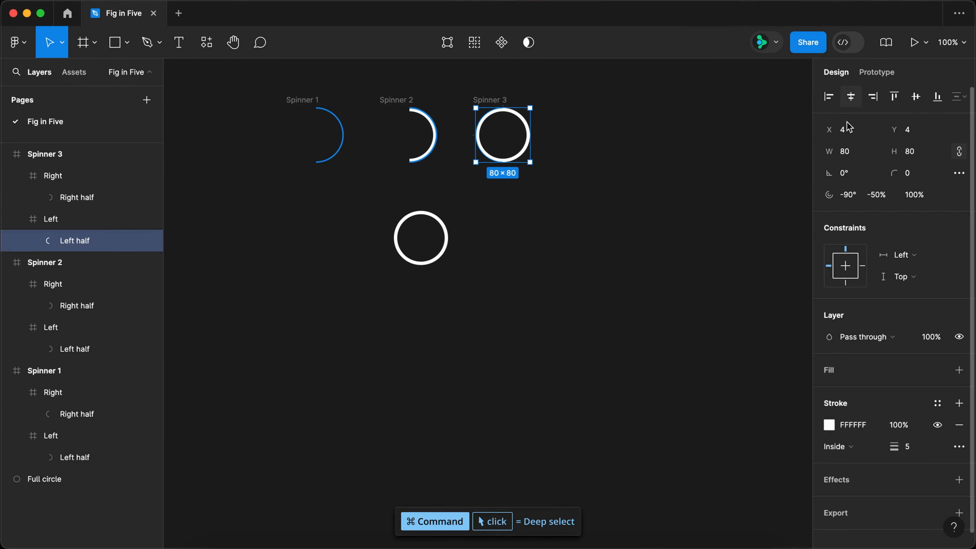
click(850, 171)
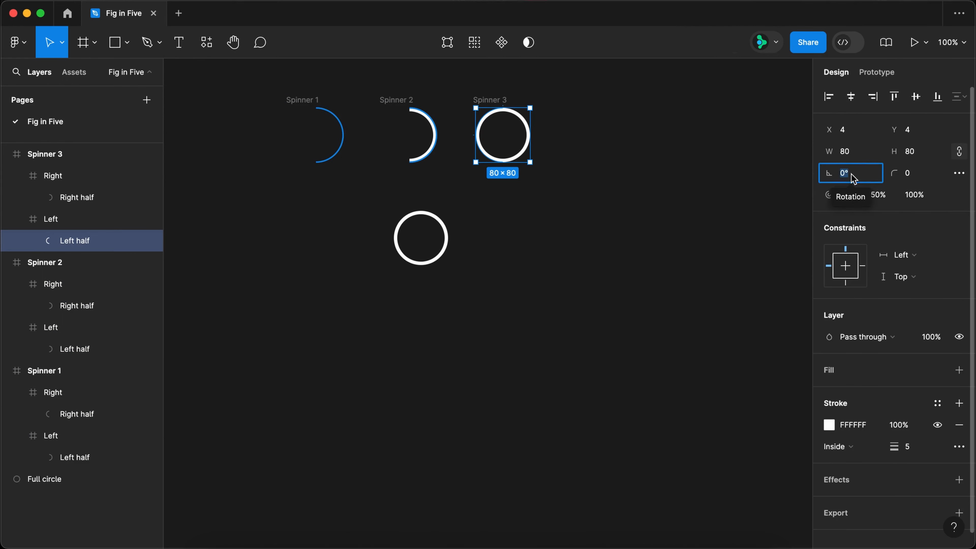
key(Up)
text(.)
key(Return)
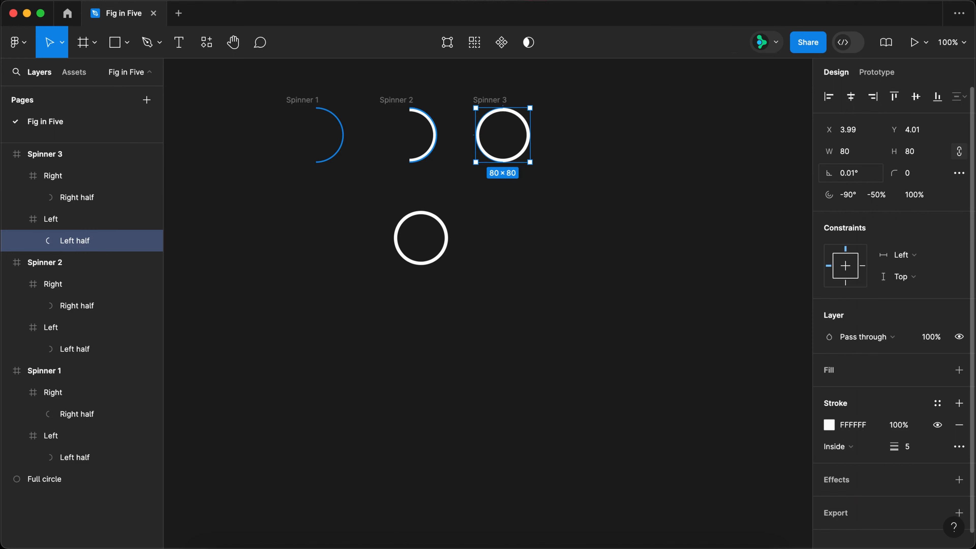
Preview the animation again from the Flow 1 starting point on Spinner 1, then close the preview.
click(302, 100)
key(shift+e)
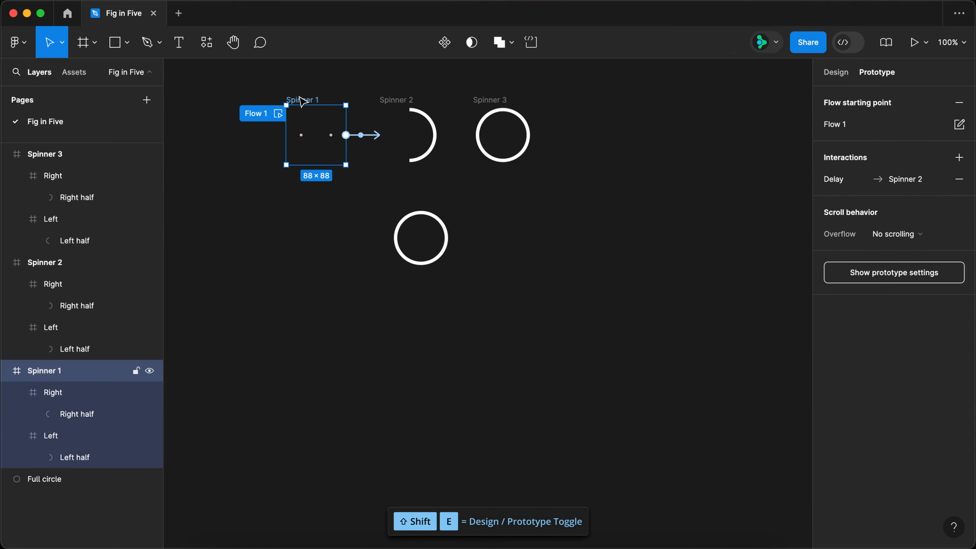
click(276, 113)
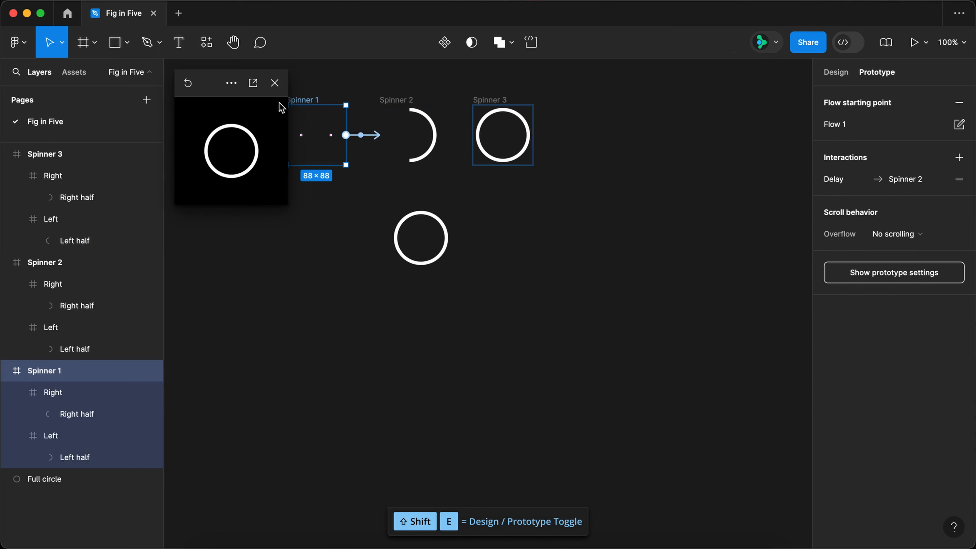
click(275, 83)
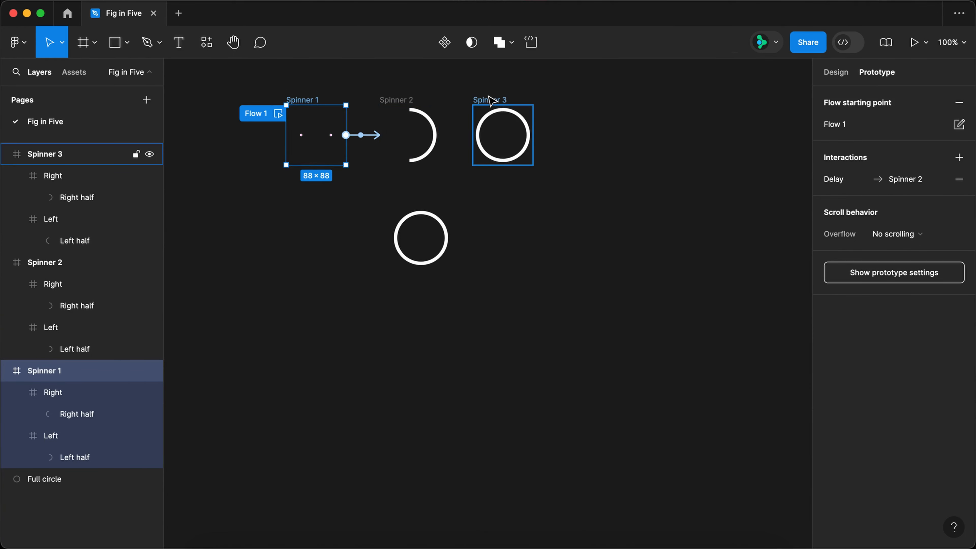
Duplicate Spinner 3 beside the original and set the stroke weight of both half circles in the copy to 13.
key(alt)
drag(494, 100, 587, 101)
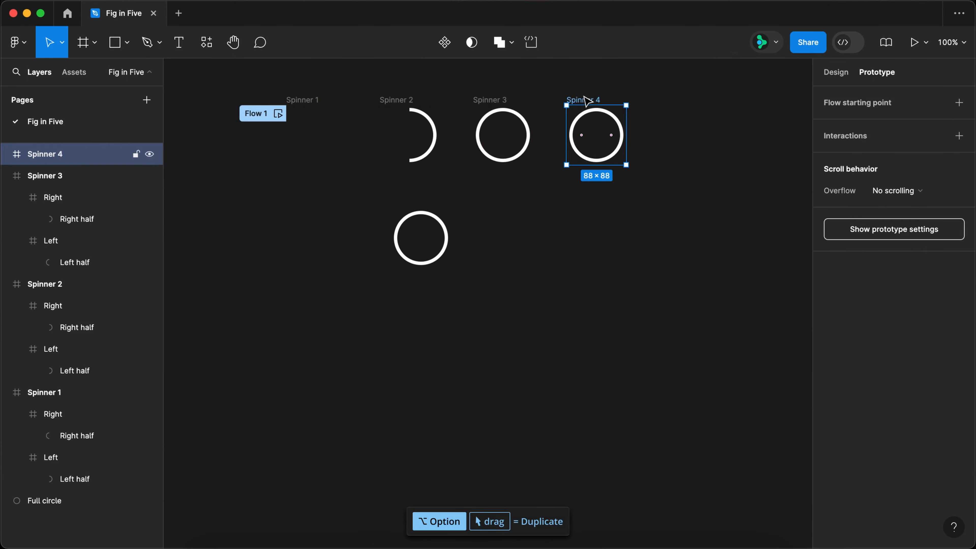
shift+super+click(584, 122)
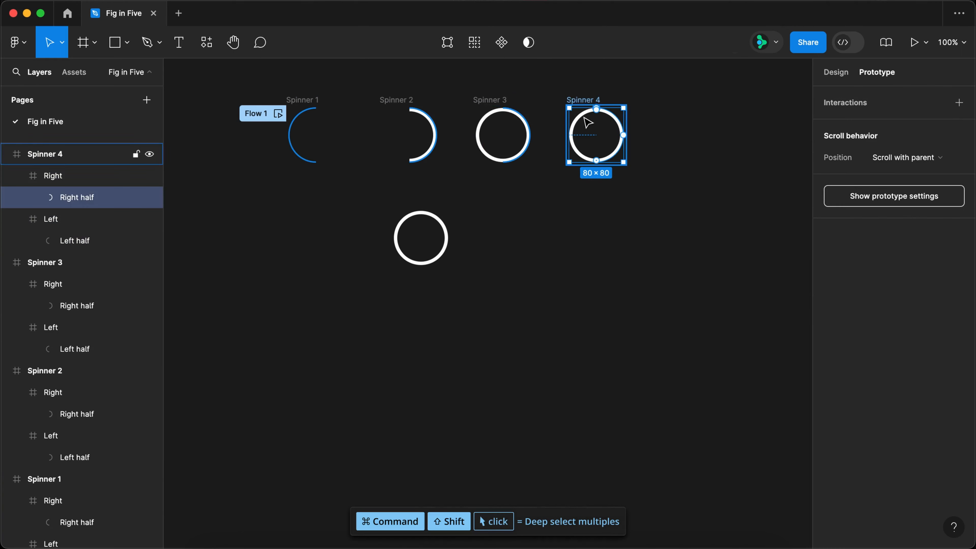
shift+super+click(584, 122)
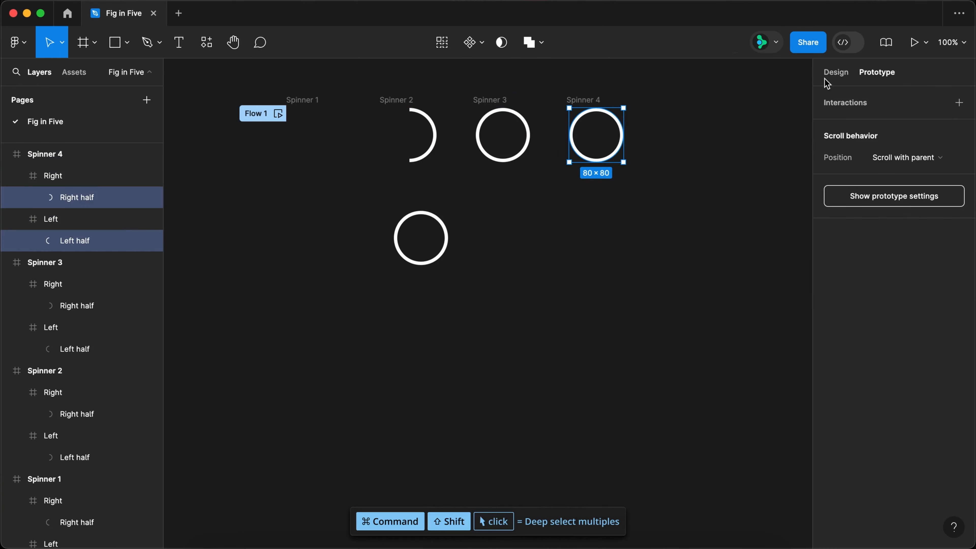
key(shift+e)
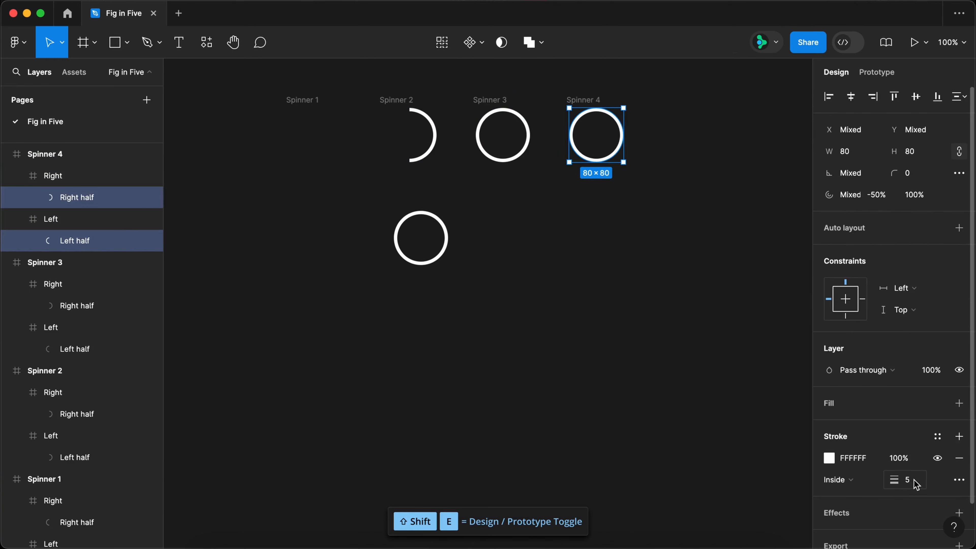
text(3)
key(Return)
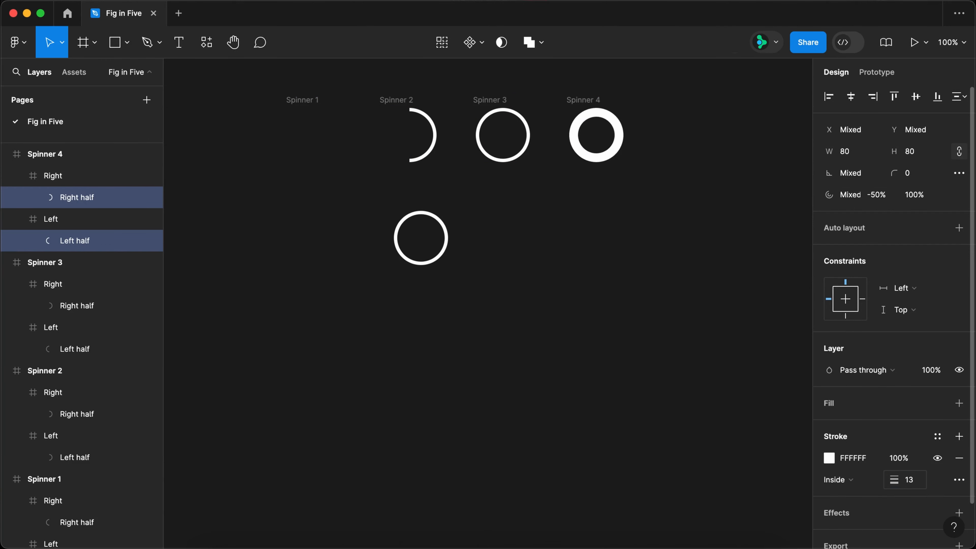
Change the stroke color of both half circles in Spinner 4 to 1ABCFE.
click(855, 463)
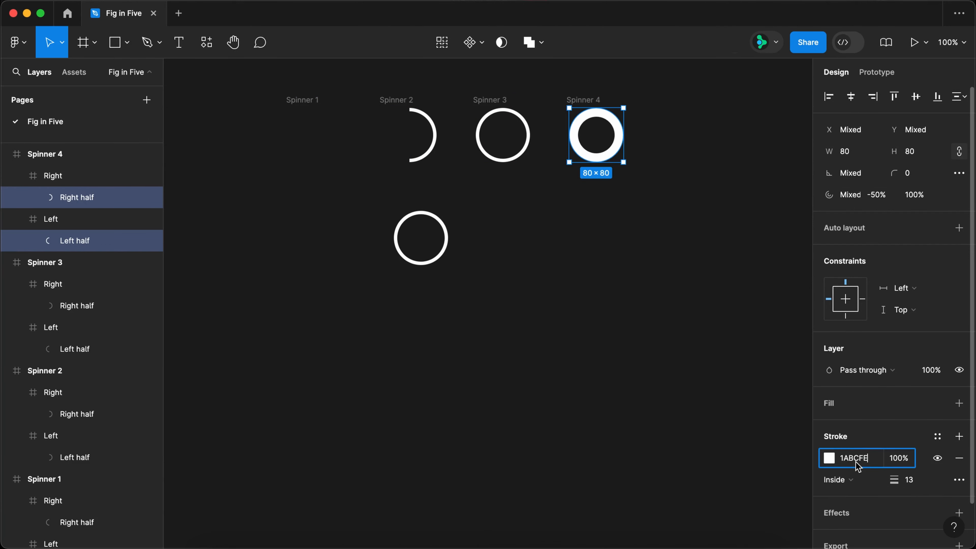
text(1ABCFE)
key(Return)
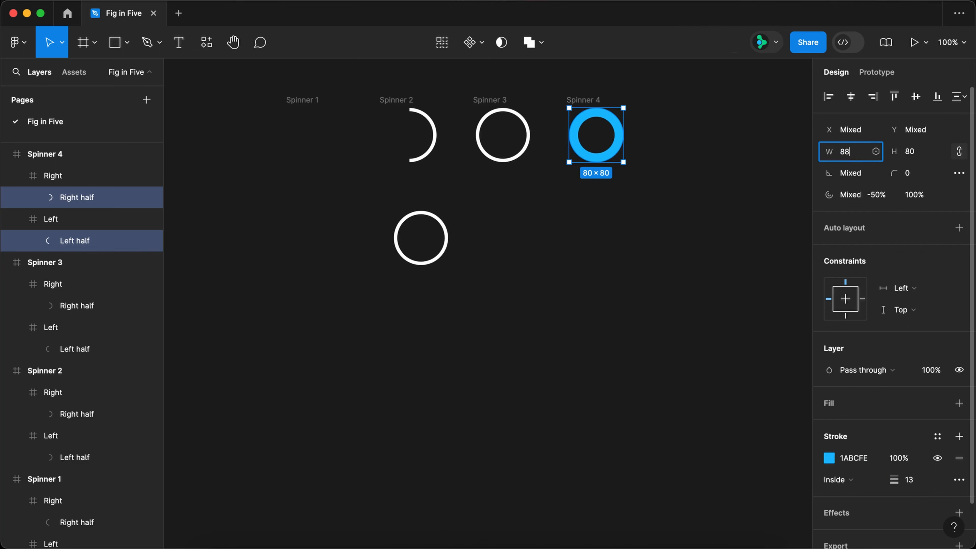
Resize both half circles in Spinner 4 to 88 × 88 and nudge them left and up to line up with the frame.
text(88)
key(Return)
key(Left)
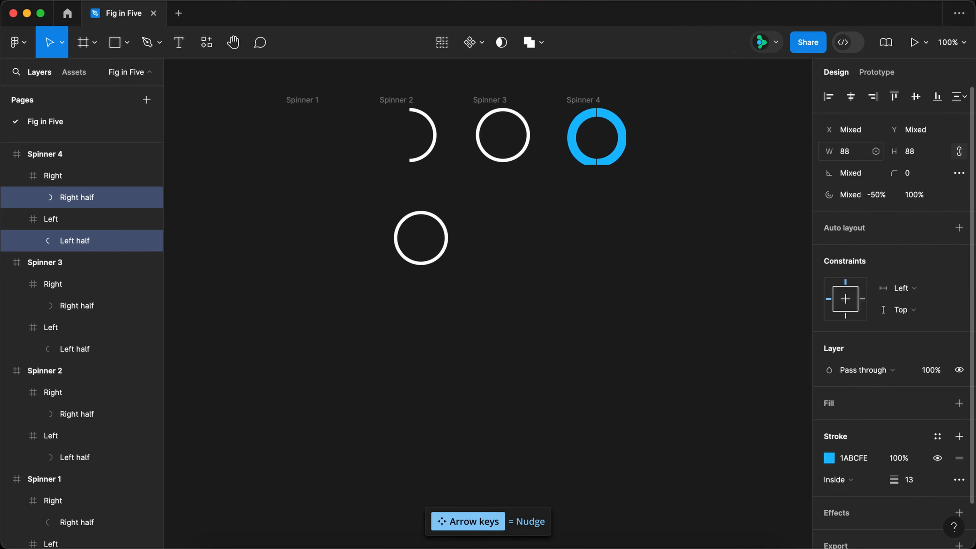
key(Up)
key(Up)
key(Up)
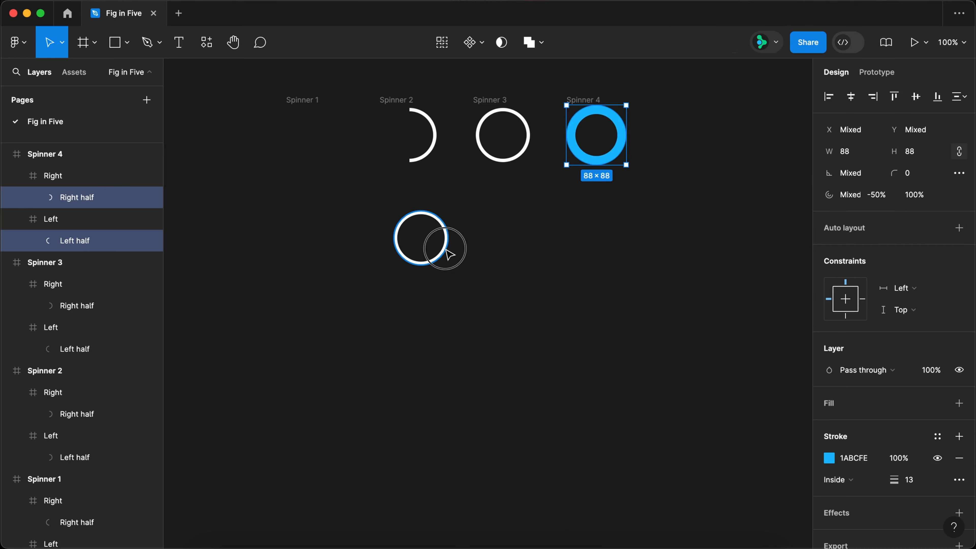
Move the loose full circle into Spinner 4 at X 4, Y 4 and send it behind the blue halves.
drag(448, 252, 627, 140)
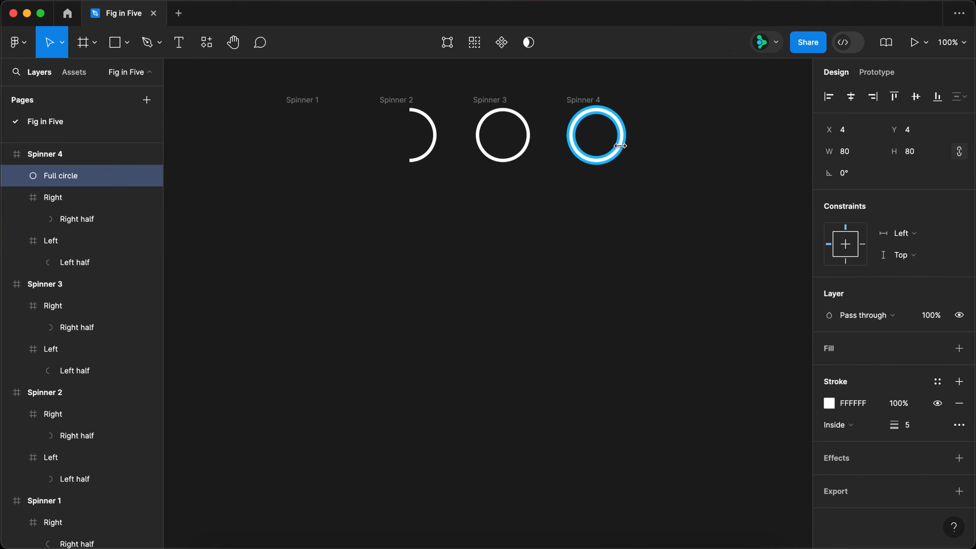
key(bracketleft)
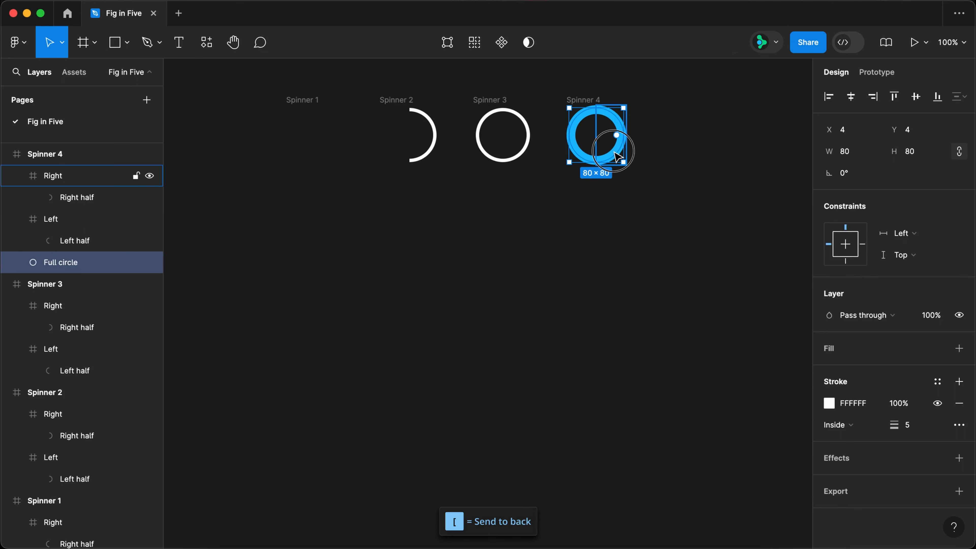
Rotate Spinner 4's right half to 180° and left half to -180°, then duplicate the frame below Spinner 1.
click(617, 156)
super+click(619, 151)
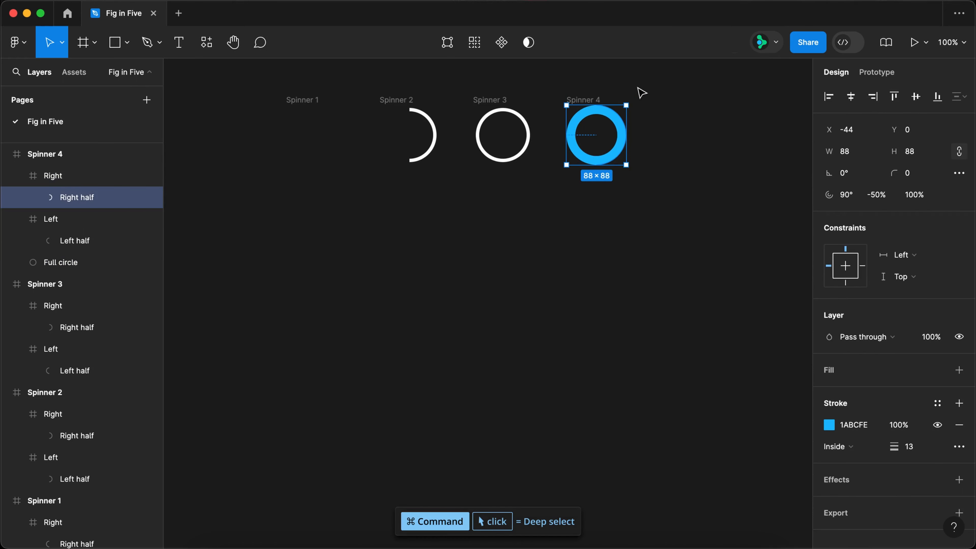
drag(633, 99, 304, 200)
super+click(584, 159)
key(alt)
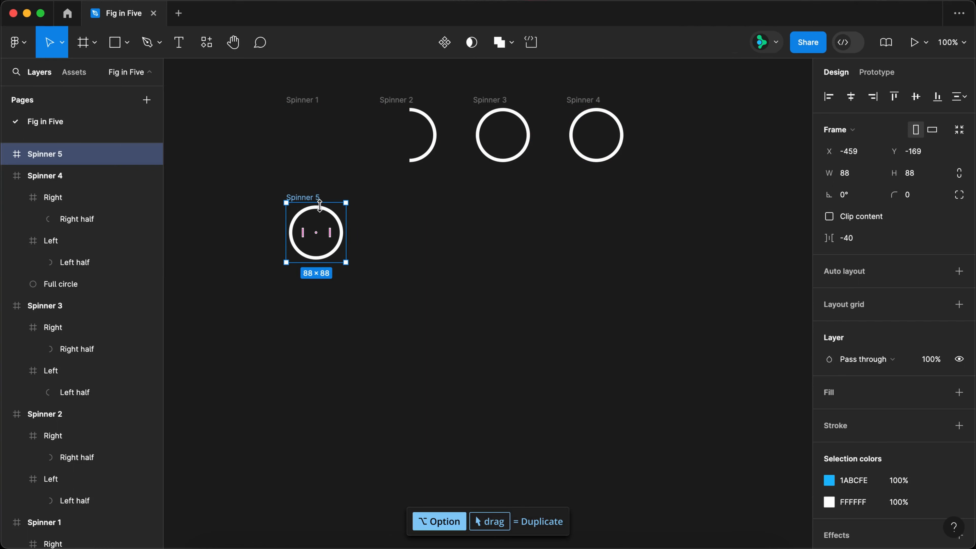
Rotate the blue right half in Spinner 5 back to 0°.
double_click(320, 206)
click(67, 197)
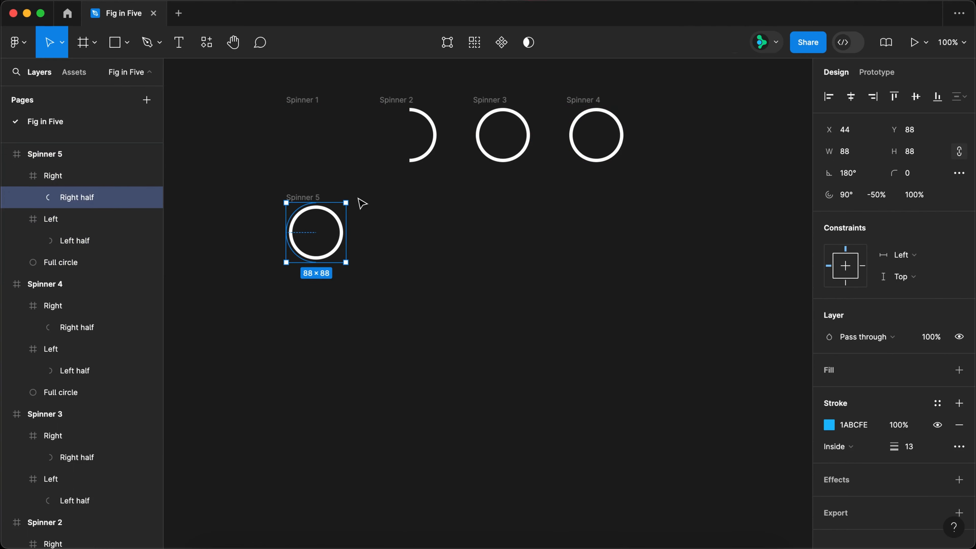
drag(351, 197, 232, 313)
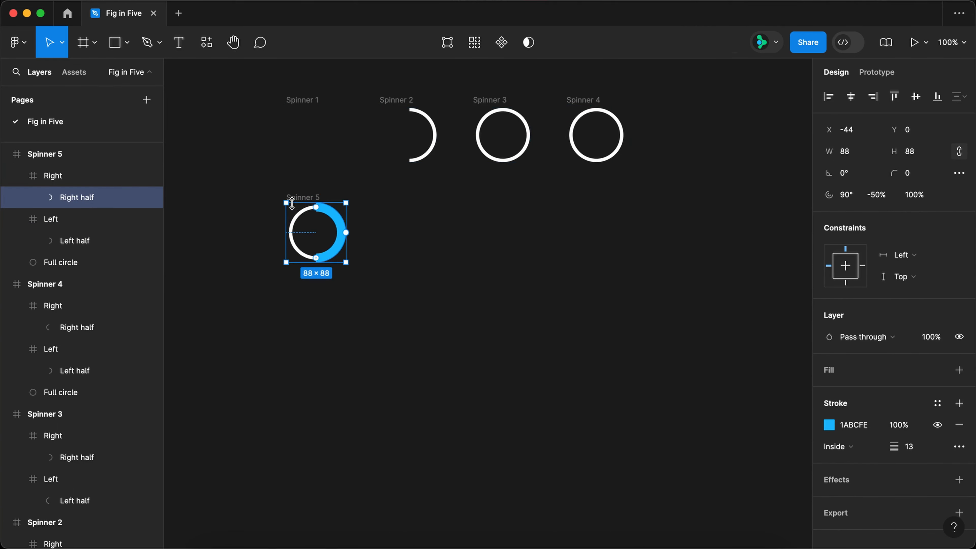
Duplicate Spinner 5 beside the original and rotate the blue left half in the copy back to 0°.
click(292, 204)
drag(292, 204, 394, 208)
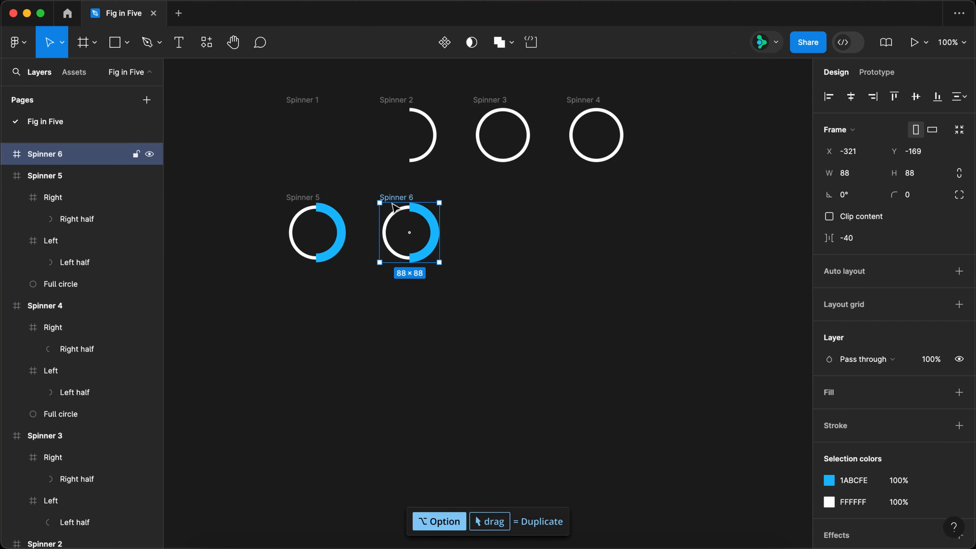
double_click(399, 218)
click(115, 241)
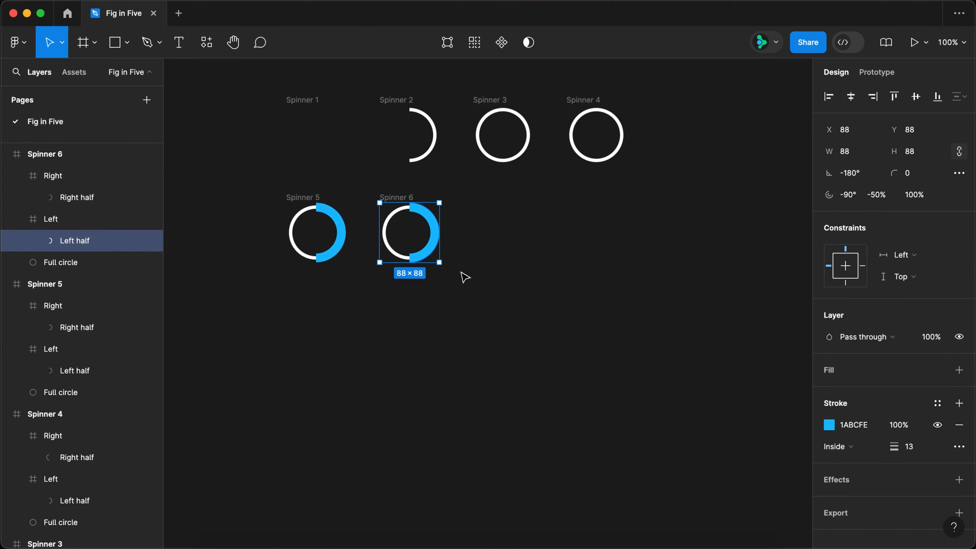
drag(445, 270, 350, 176)
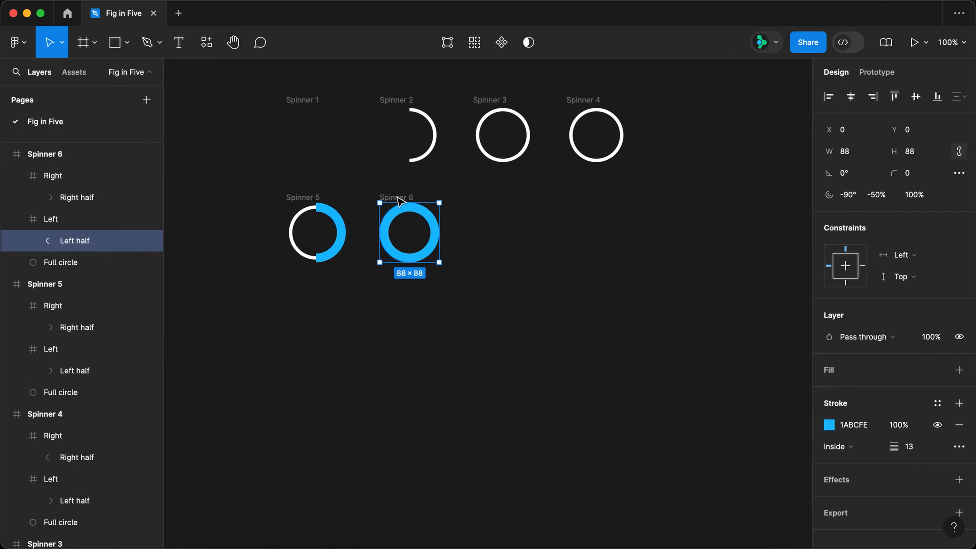
Duplicate Spinner 6 beside the original and rotate the blue right half in the copy to 180°.
click(399, 200)
drag(401, 198, 459, 307)
super+click(530, 223)
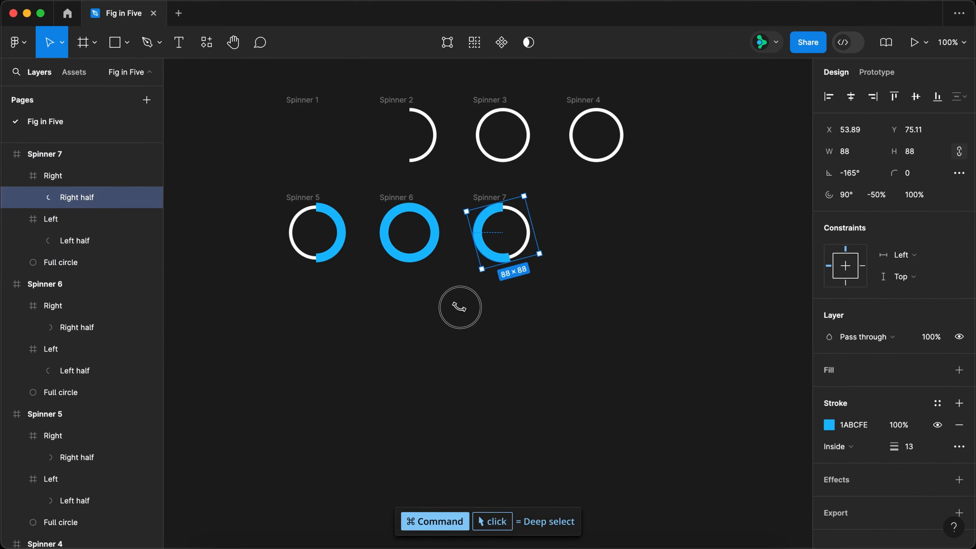
Duplicate Spinner 7 beside the original and rotate the blue left half in the copy to 180°.
click(496, 199)
drag(500, 202, 538, 296)
super+click(576, 226)
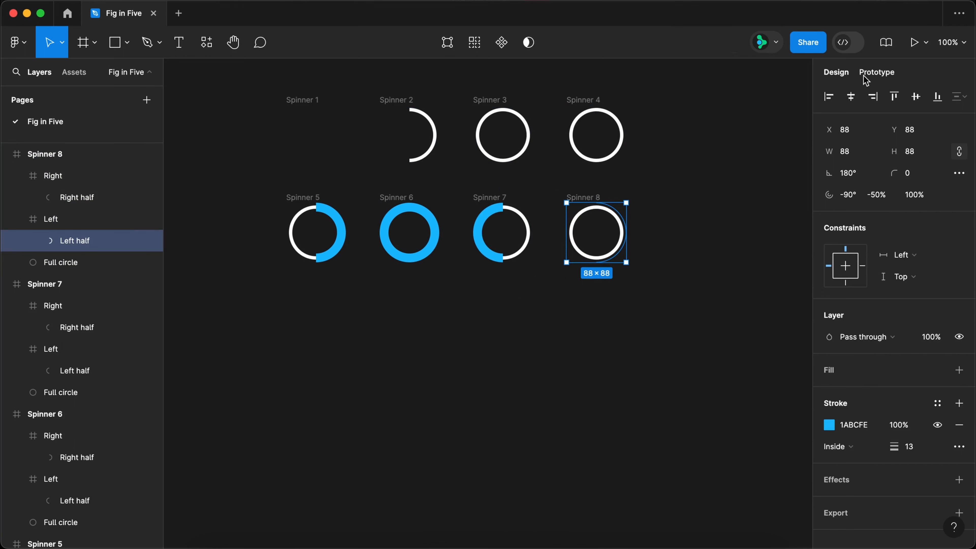
Connect Spinner 3 to Spinner 4 with an After delay trigger of 1 ms and an Instant transition.
key(shift+e)
click(488, 102)
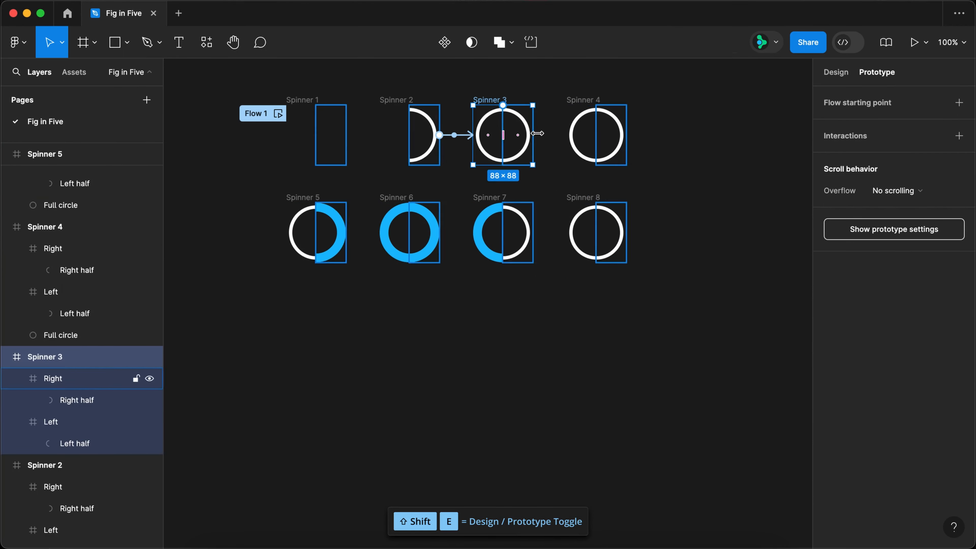
drag(532, 135, 580, 138)
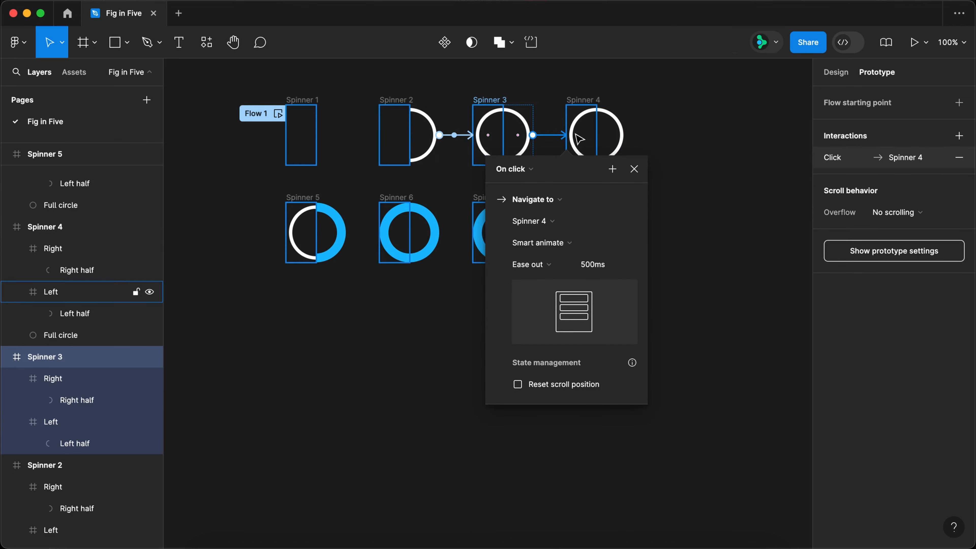
click(511, 169)
click(507, 335)
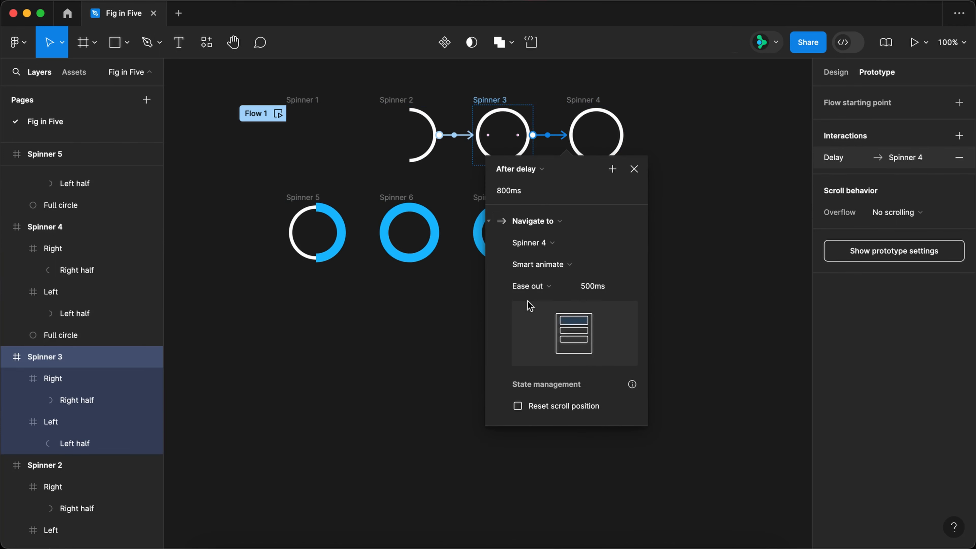
click(537, 192)
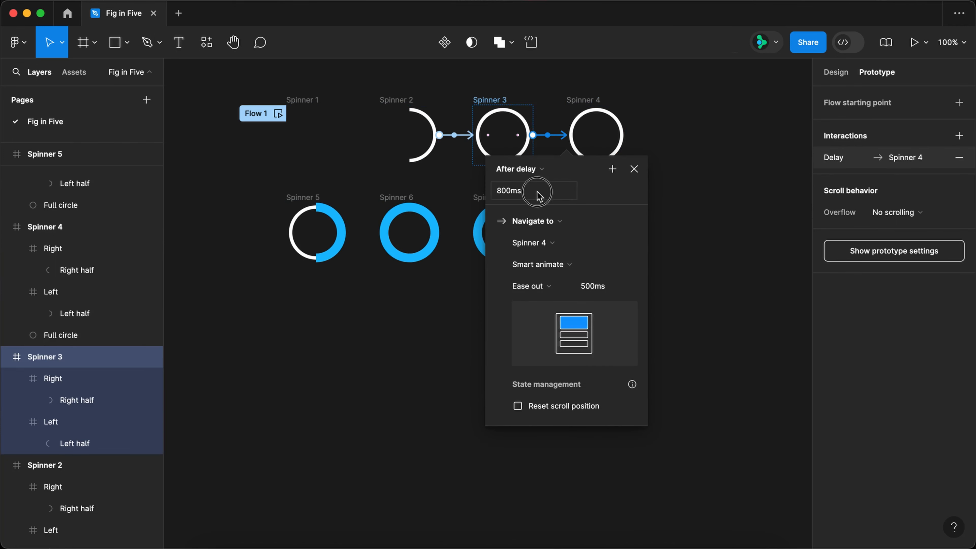
click(542, 269)
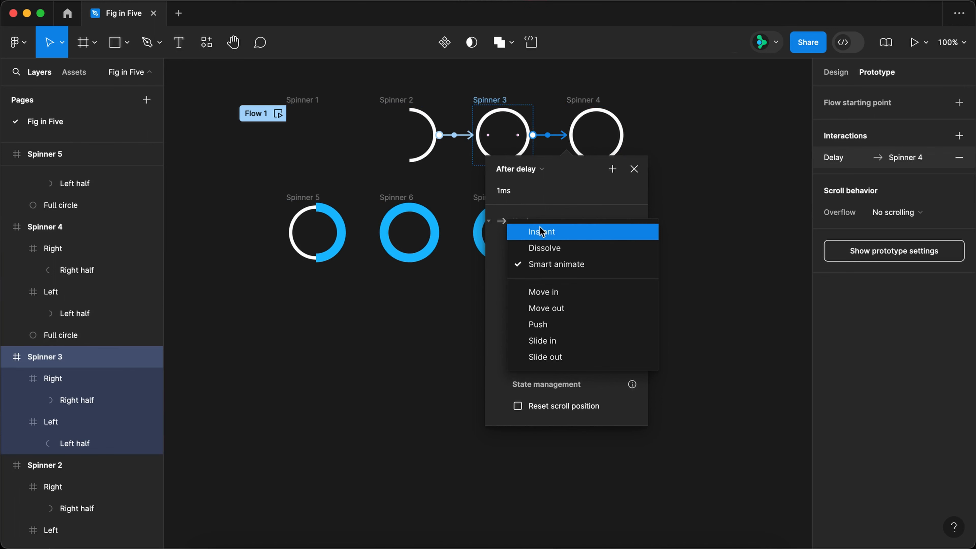
click(542, 231)
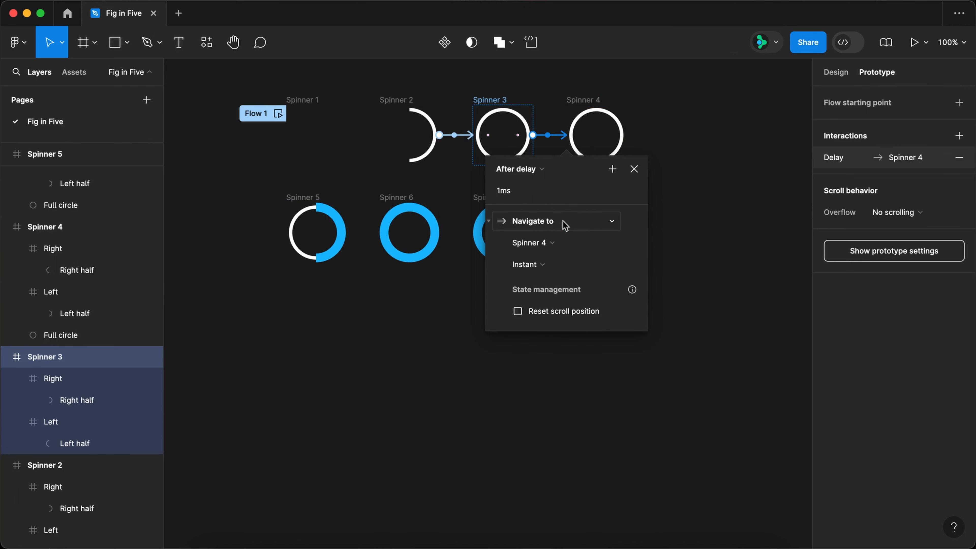
click(636, 169)
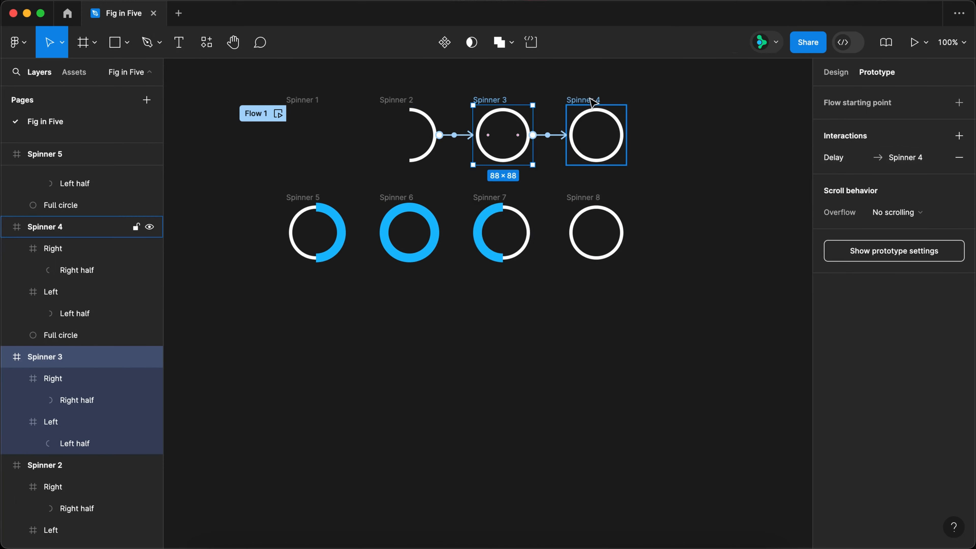
Connect Spinner 4 to Spinner 5 with an After delay trigger of 1 ms.
click(622, 127)
drag(626, 135, 312, 217)
click(280, 237)
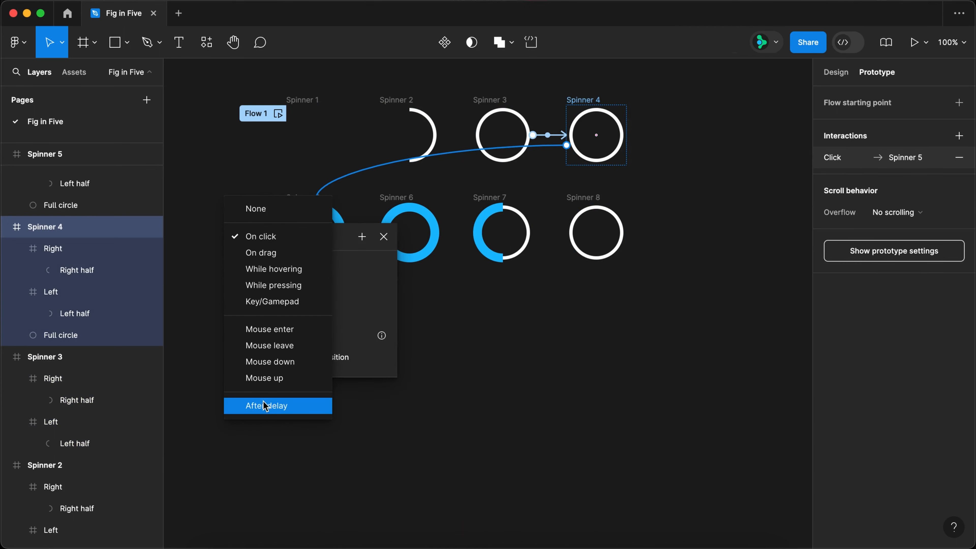
click(264, 406)
click(291, 264)
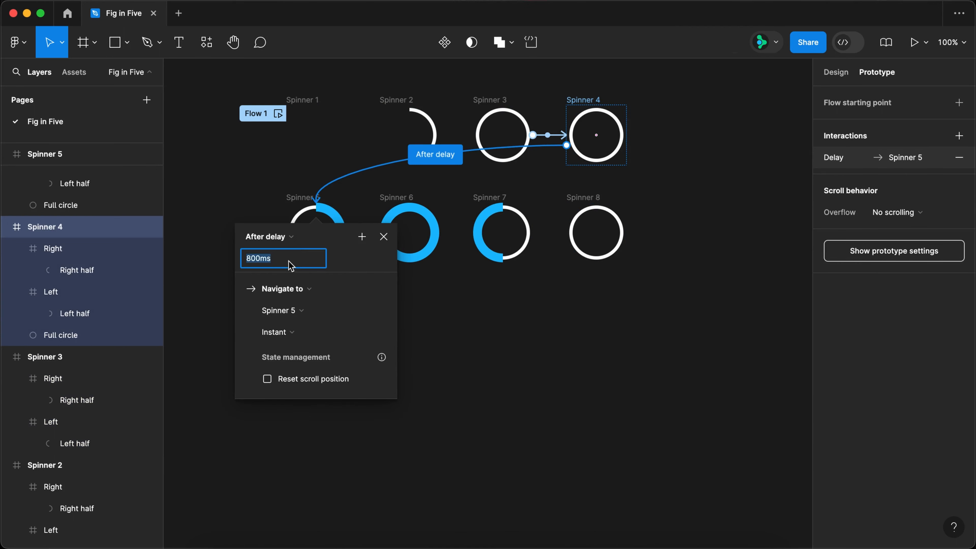
Set the Spinner 4 to Spinner 5 transition to Smart animate with Ease in easing.
click(291, 333)
click(294, 365)
click(285, 354)
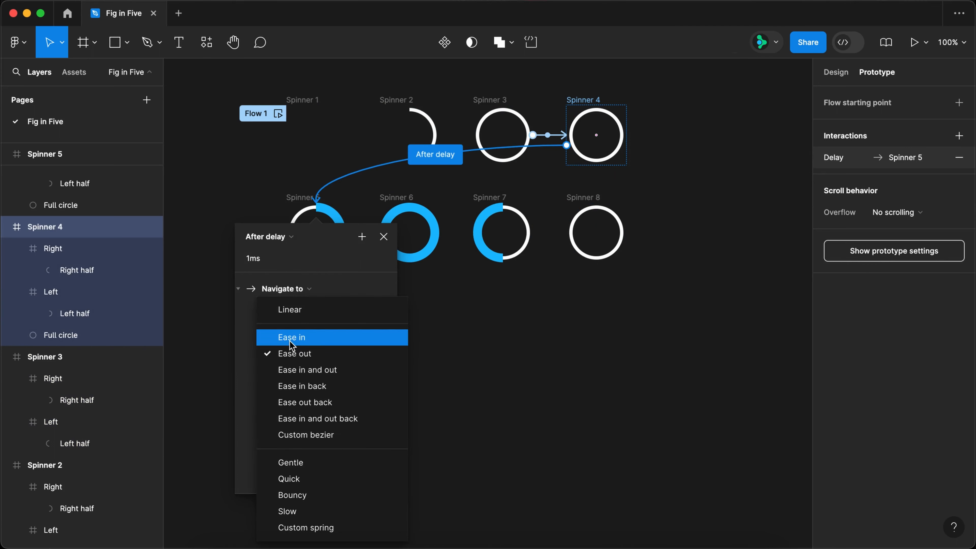
click(289, 340)
click(384, 237)
Connect Spinner 5 to Spinner 6 with an After delay trigger of 1 ms and Ease out easing.
drag(346, 233, 591, 235)
click(326, 267)
click(329, 437)
click(344, 289)
text(1)
click(351, 386)
click(353, 401)
click(446, 266)
Set the Spinner 6 to Spinner 7 connection to an After delay trigger of 1 ms with Ease in easing.
click(423, 267)
click(429, 436)
click(423, 288)
text(1)
click(435, 384)
click(455, 372)
click(541, 267)
Set the Spinner 7 to Spinner 8 connection to After delay 1 ms, Smart animate and Ease out, and preview Flow 1.
click(499, 197)
click(499, 266)
click(541, 390)
click(538, 402)
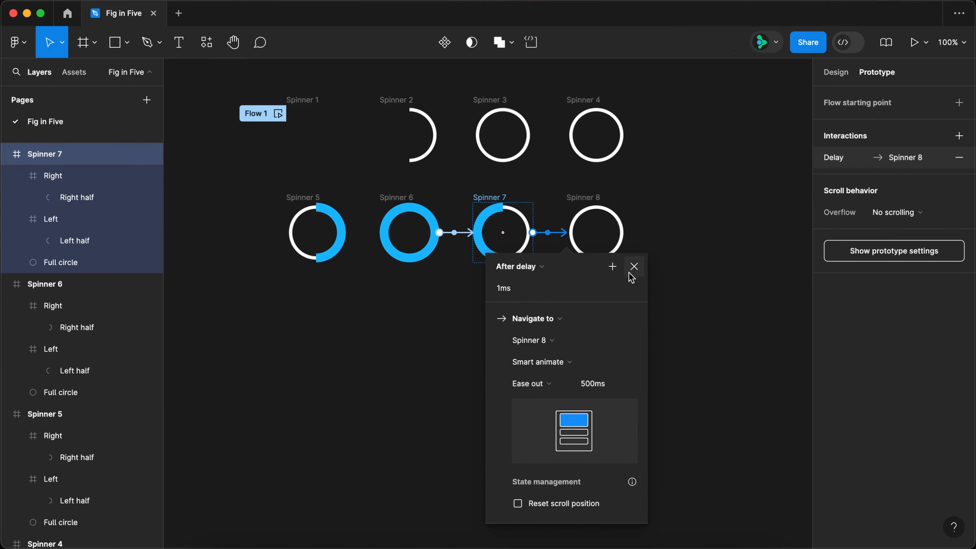
click(633, 267)
click(278, 113)
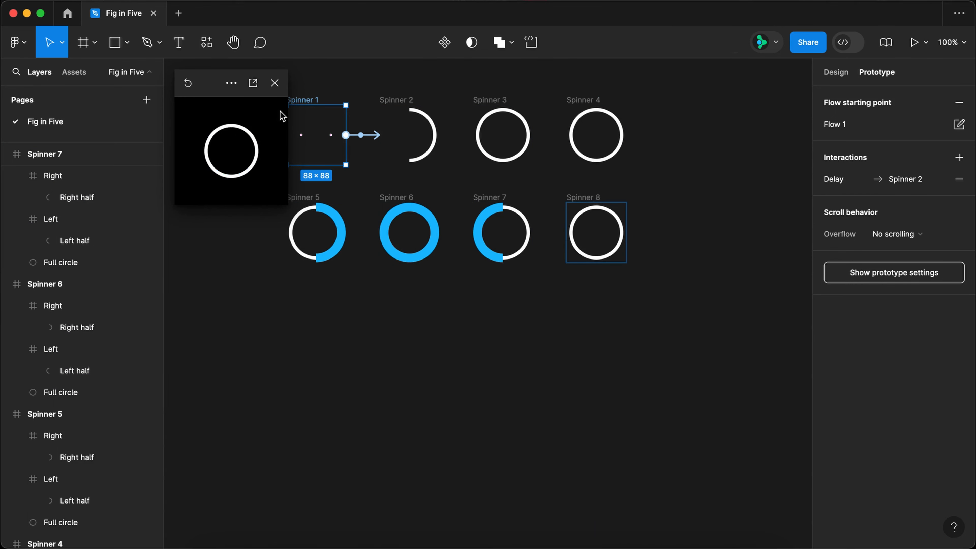
click(275, 84)
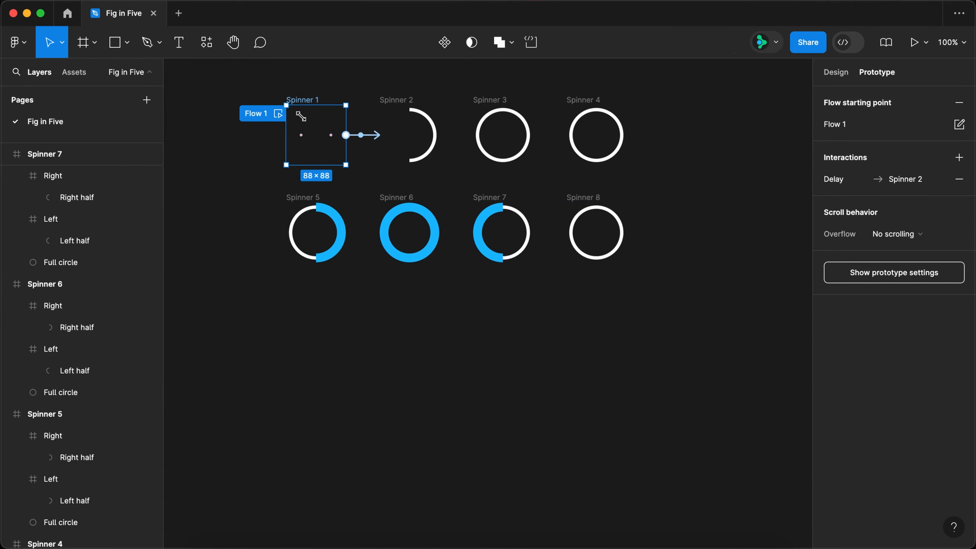
Set the rotation of the blue left half in Spinner 6 to 0.01°.
click(393, 227)
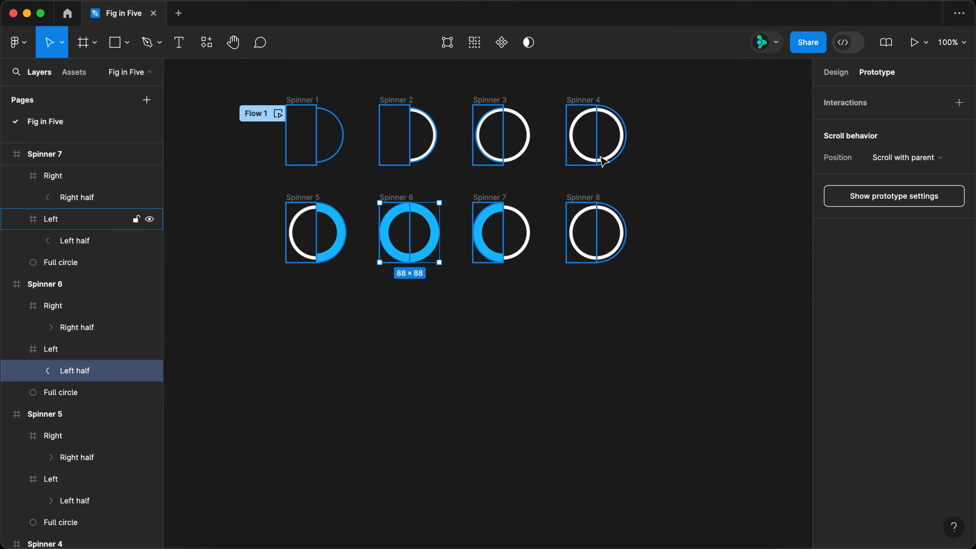
click(834, 72)
click(863, 177)
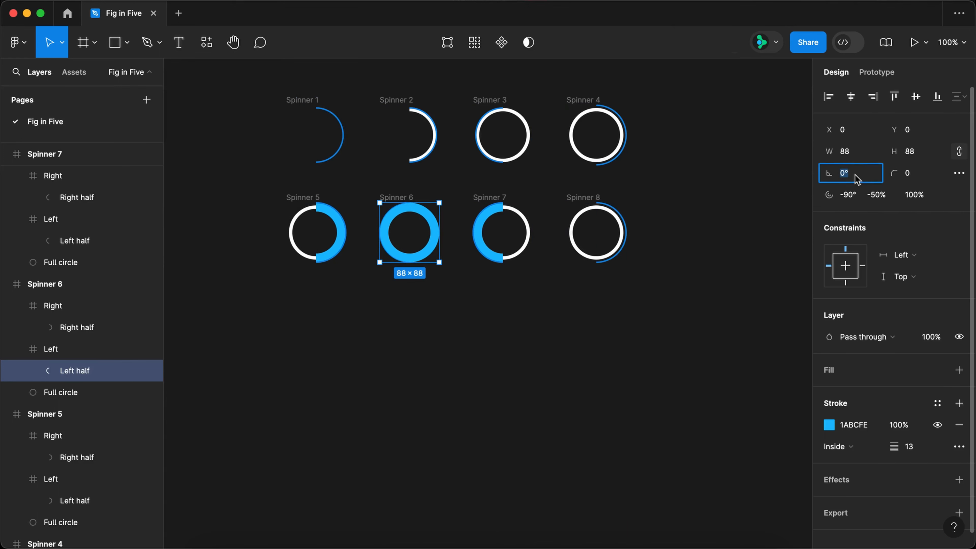
text(.01)
key(Return)
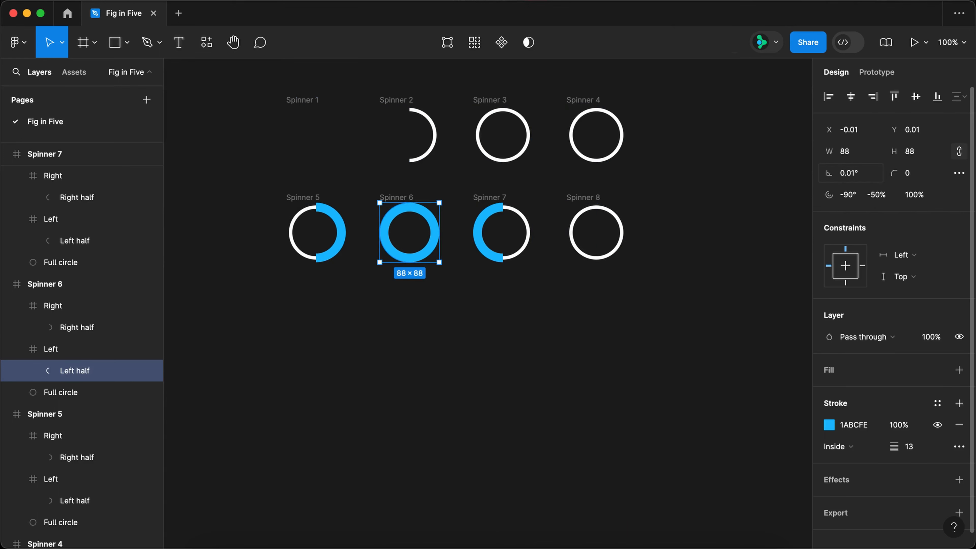
Set the rotation of the blue right half in Spinner 7 to -179.99°.
click(515, 256)
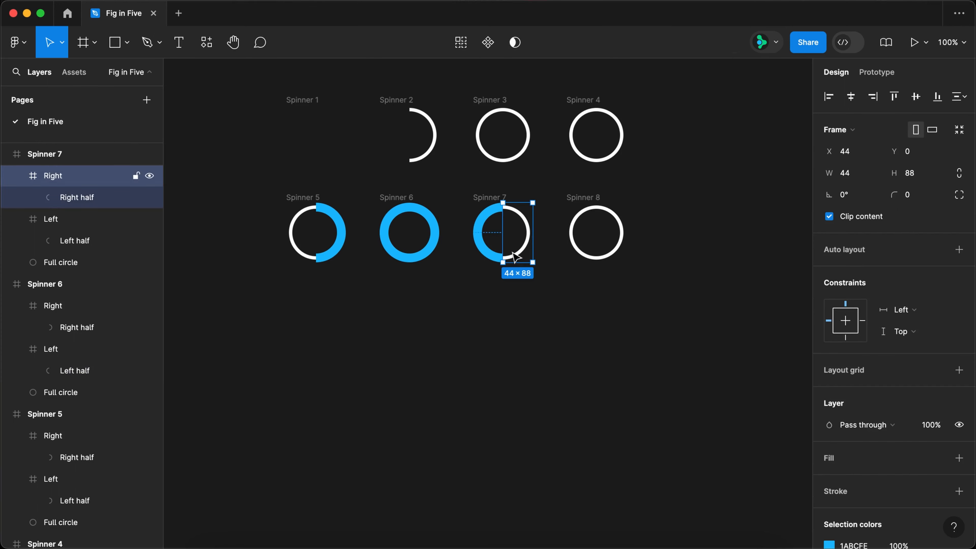
click(96, 199)
click(857, 175)
key(Down)
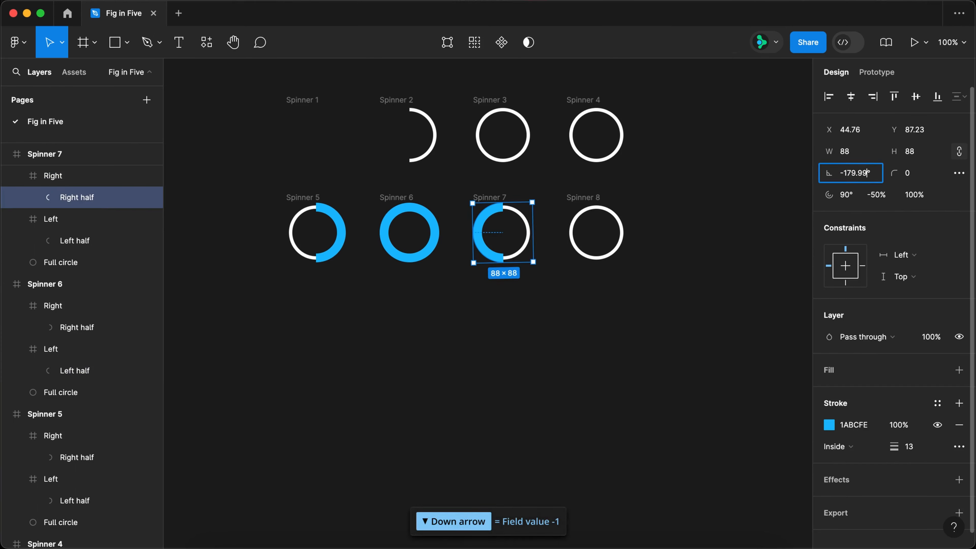
key(Return)
Set the rotation of the left half in Spinner 8 to -179.99°.
click(577, 240)
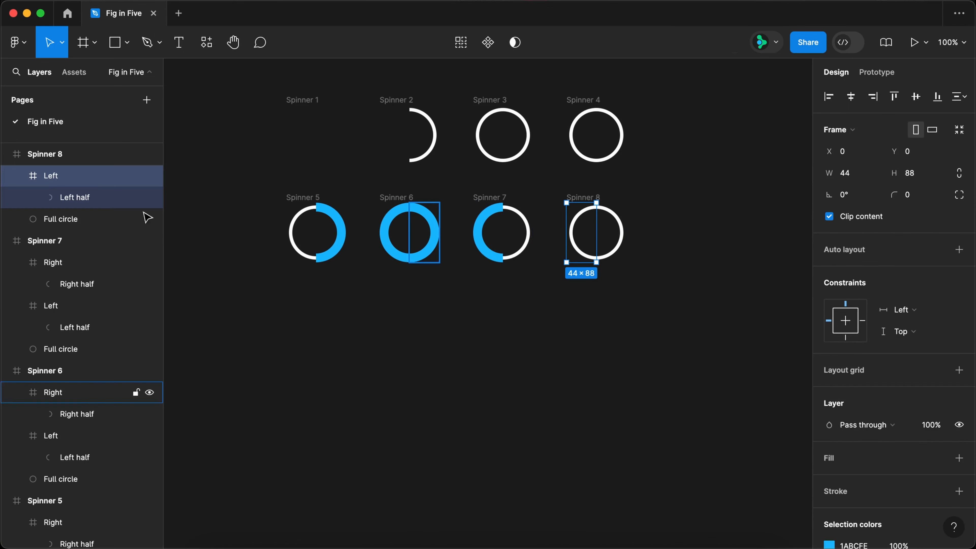
click(90, 197)
click(858, 174)
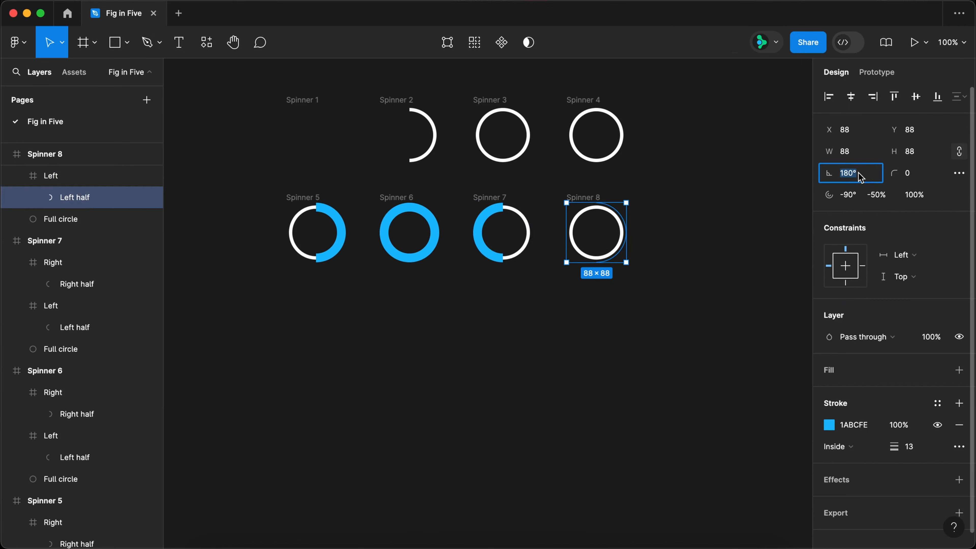
key(Down)
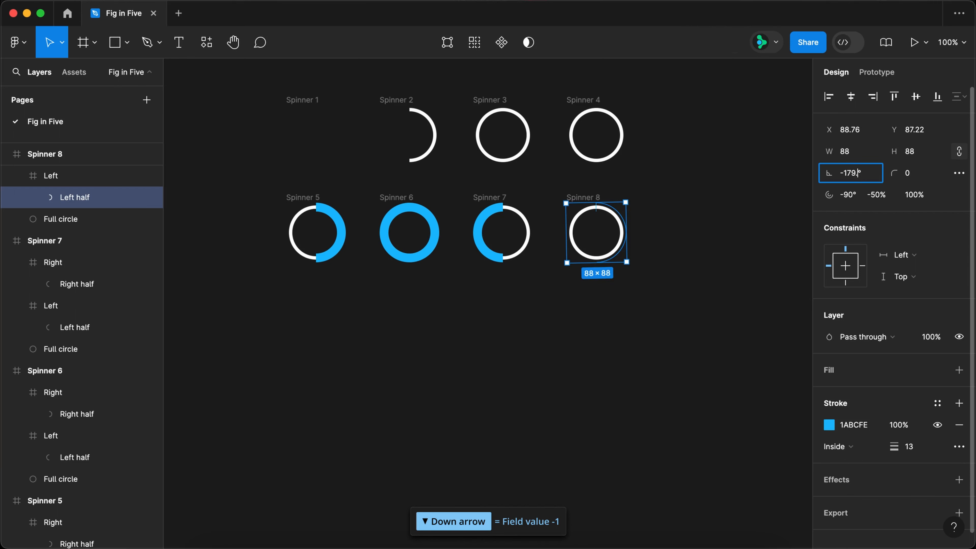
Preview Flow 1 from Spinner 1 to check the spinner's rotation direction, and close the preview.
click(877, 72)
click(278, 114)
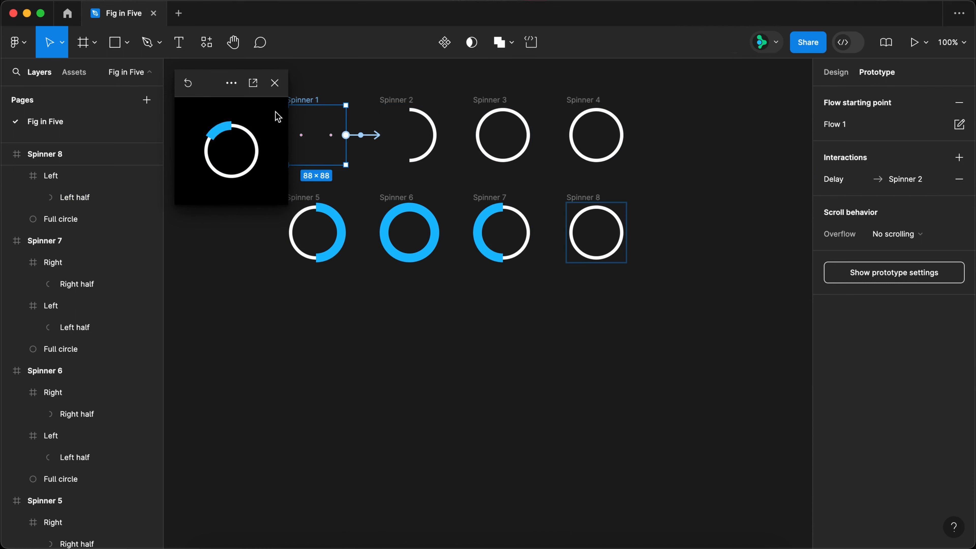
click(275, 83)
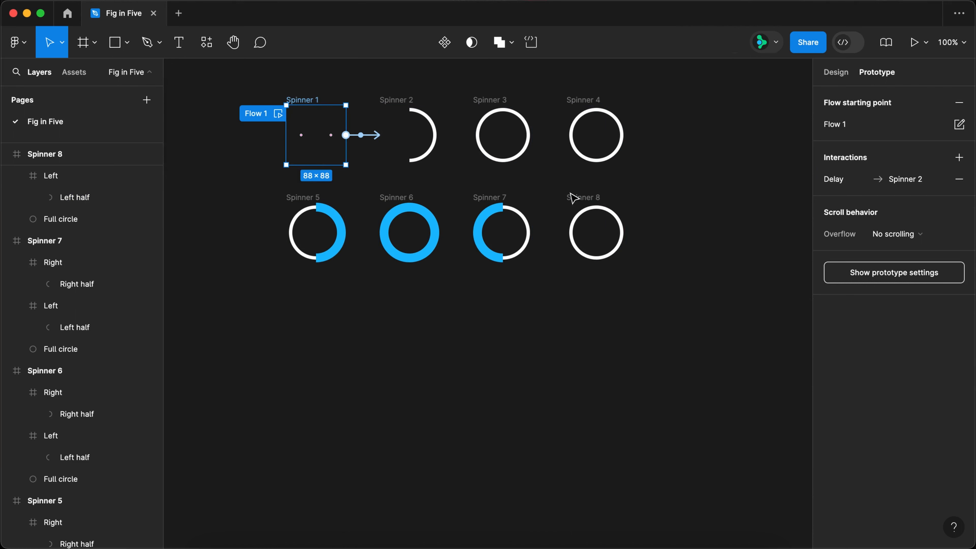
Connect Spinner 8 to Spinner 4 with an After delay trigger of 1 ms and an Instant transition, and preview Flow 1.
click(574, 198)
drag(631, 232, 622, 166)
click(540, 199)
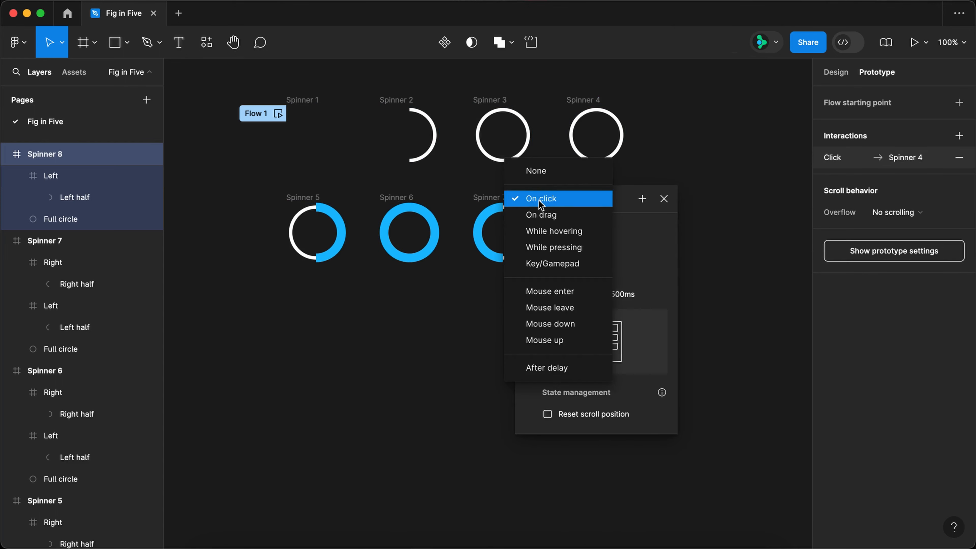
click(556, 369)
click(571, 223)
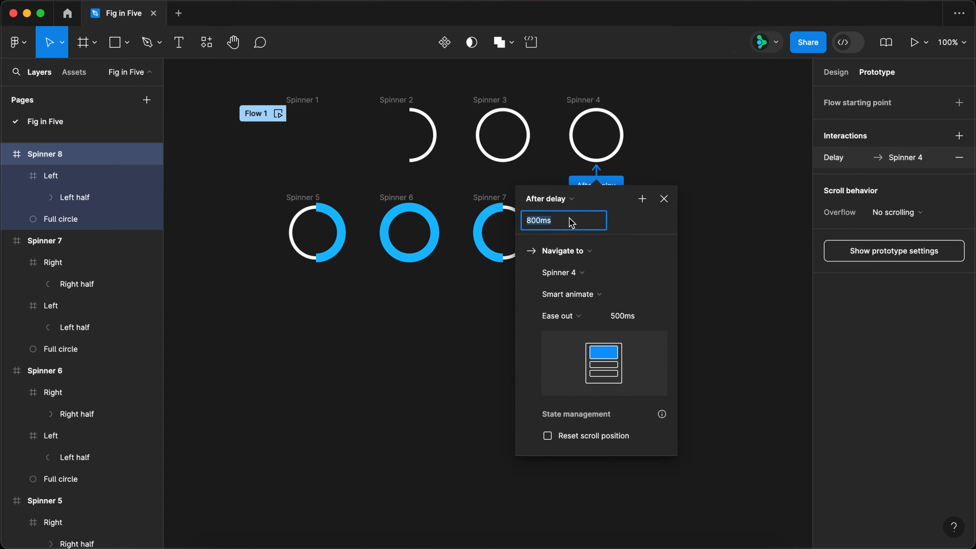
click(576, 293)
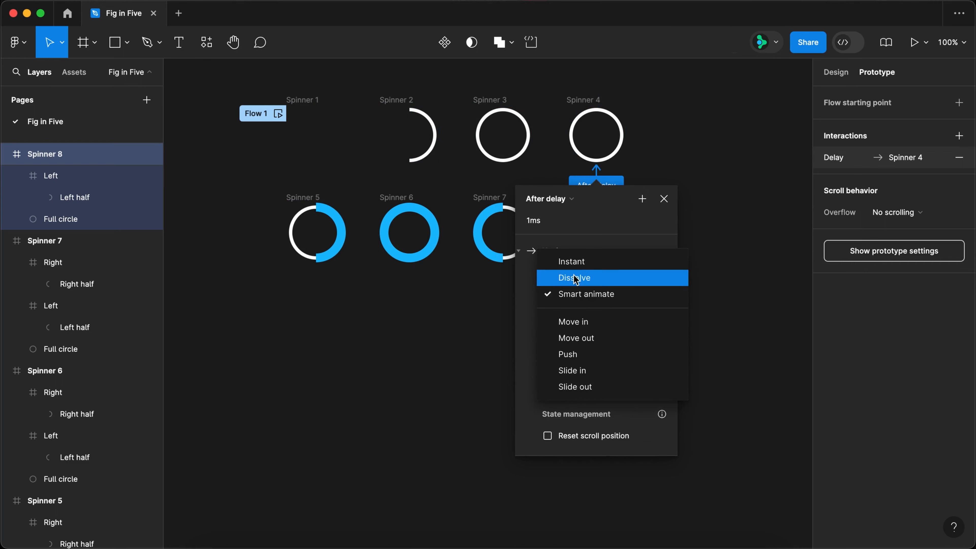
click(575, 263)
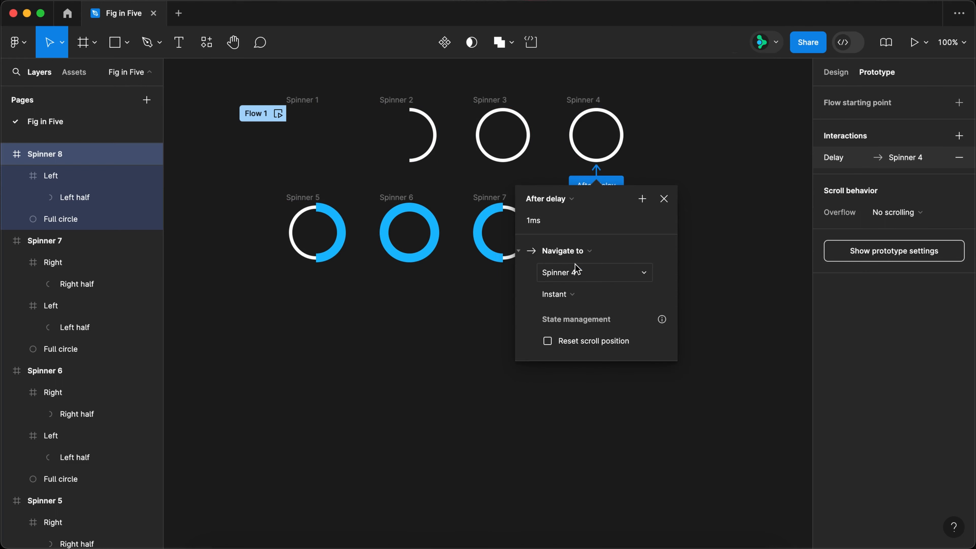
click(664, 199)
click(277, 114)
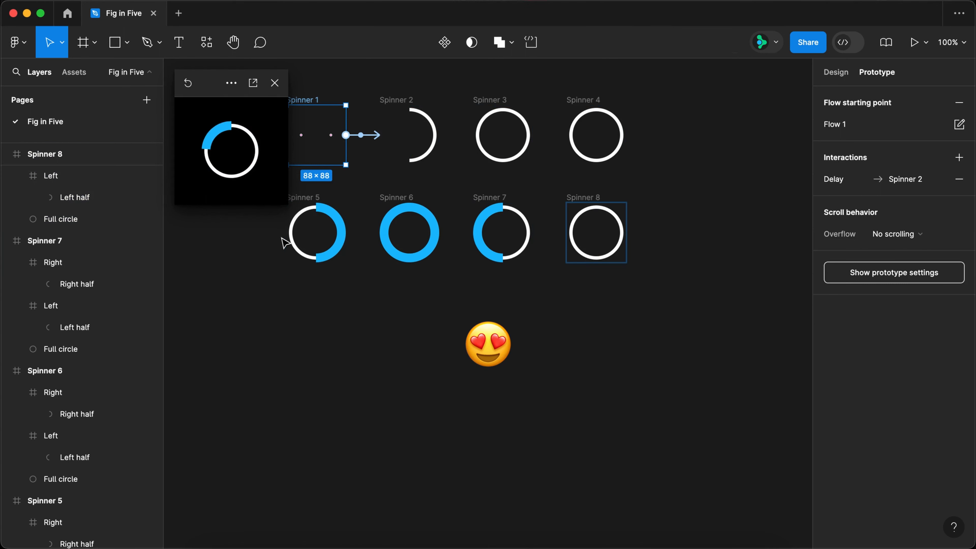
click(274, 84)
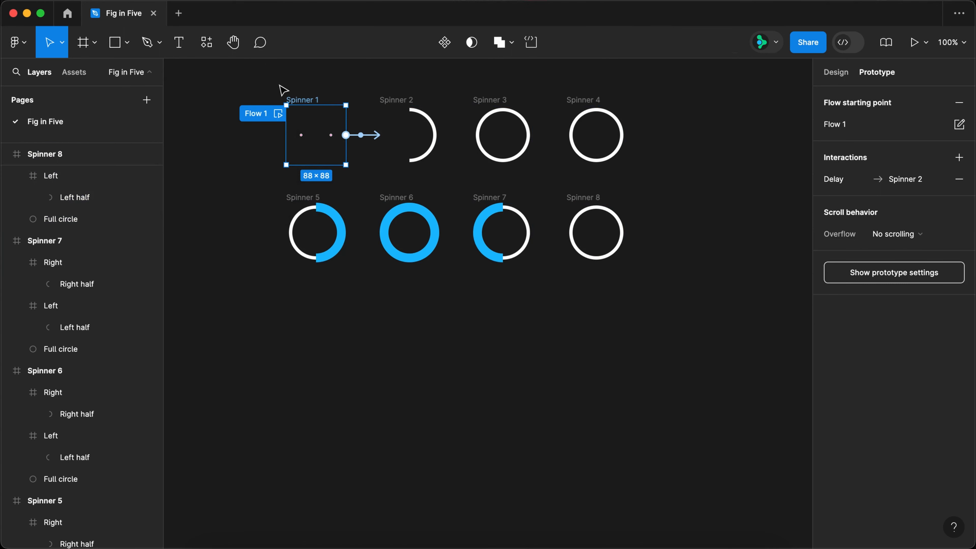
Combine all eight spinner frames into a component set and name it Spinner.
drag(232, 80, 670, 292)
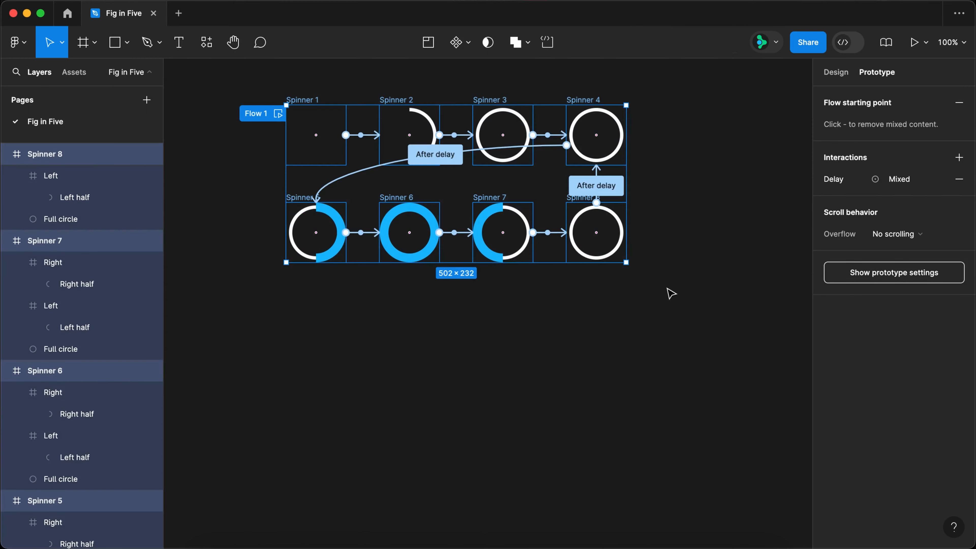
click(469, 44)
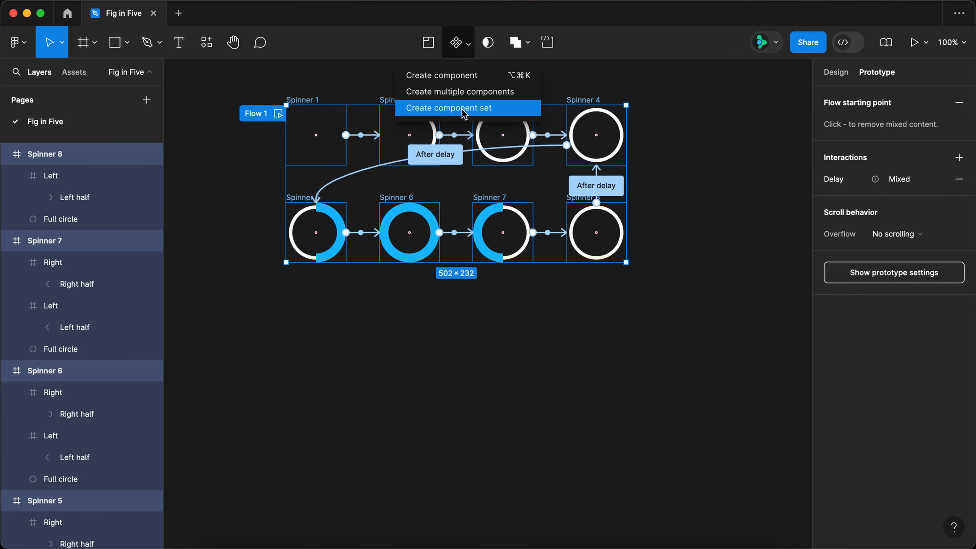
click(465, 109)
double_click(315, 87)
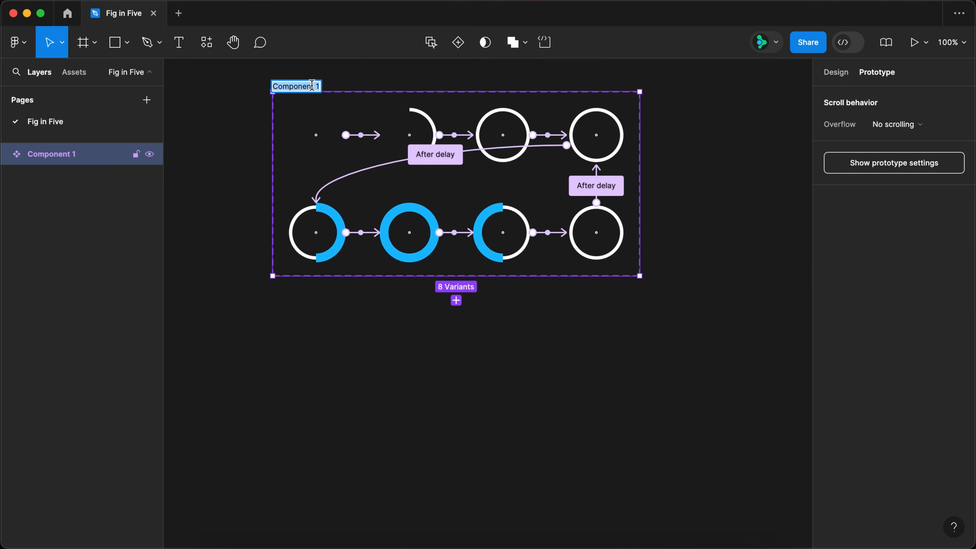
text(Spinner)
key(Return)
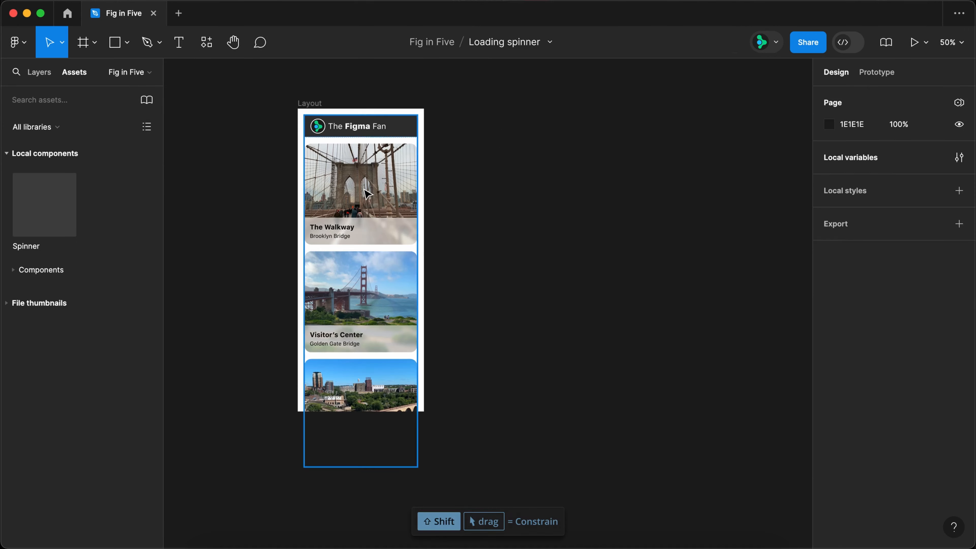
Move the page content below the Layout frame and place a Spinner component instance at the frame's centre.
drag(359, 125, 362, 469)
drag(45, 193, 361, 257)
key(Escape)
Set the Layout frame's fill colour to 000000.
click(854, 414)
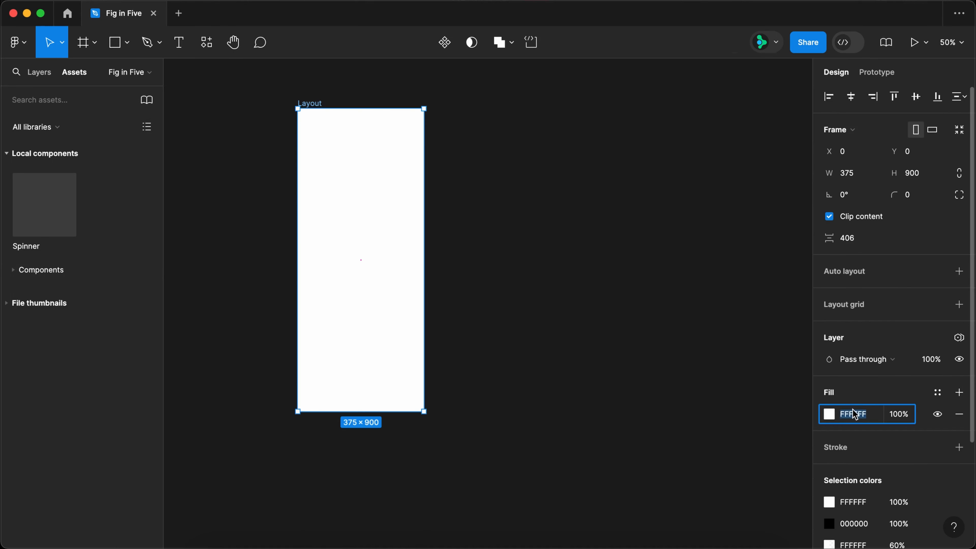
text(000)
key(Return)
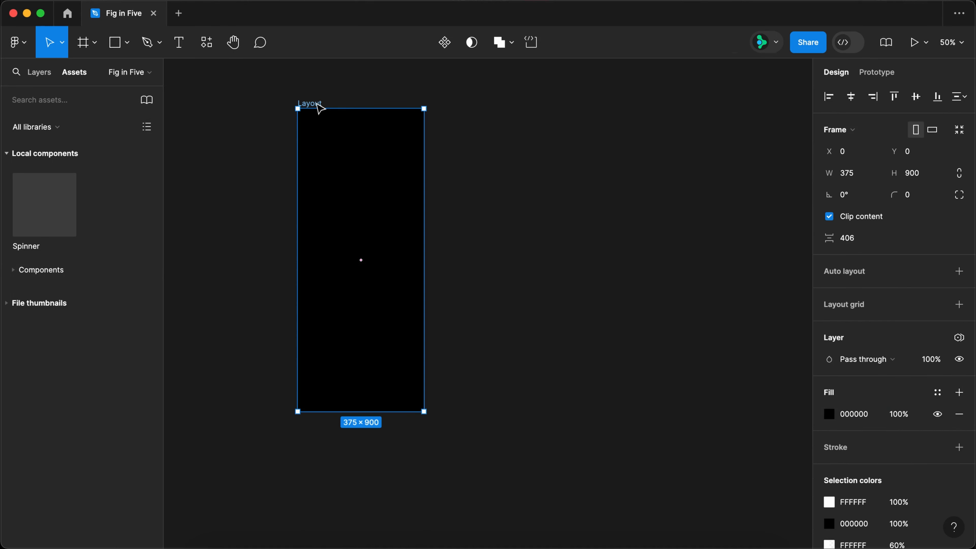
Duplicate the black Layout frame beside the original and set the copy's fill colour to FFFFFF.
drag(321, 109, 556, 137)
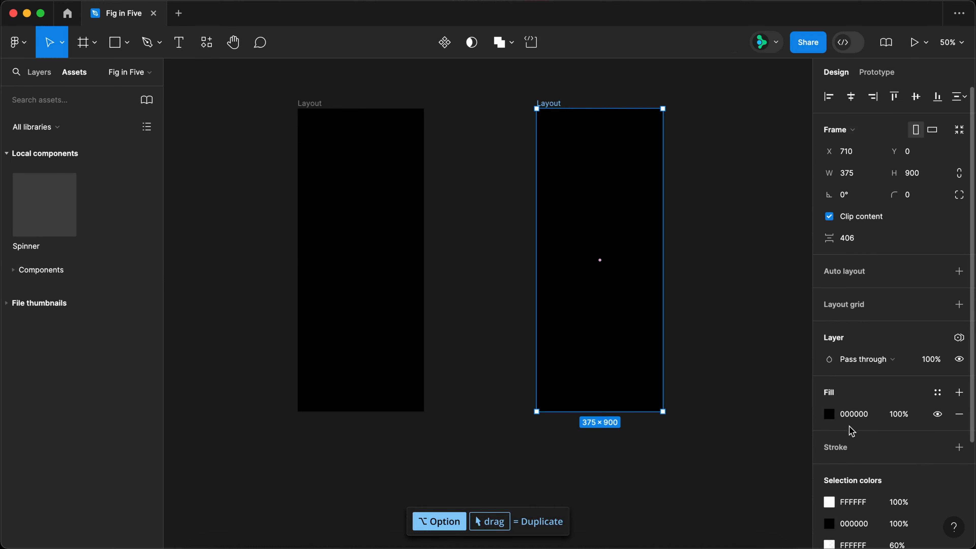
click(854, 414)
text(fff)
key(Return)
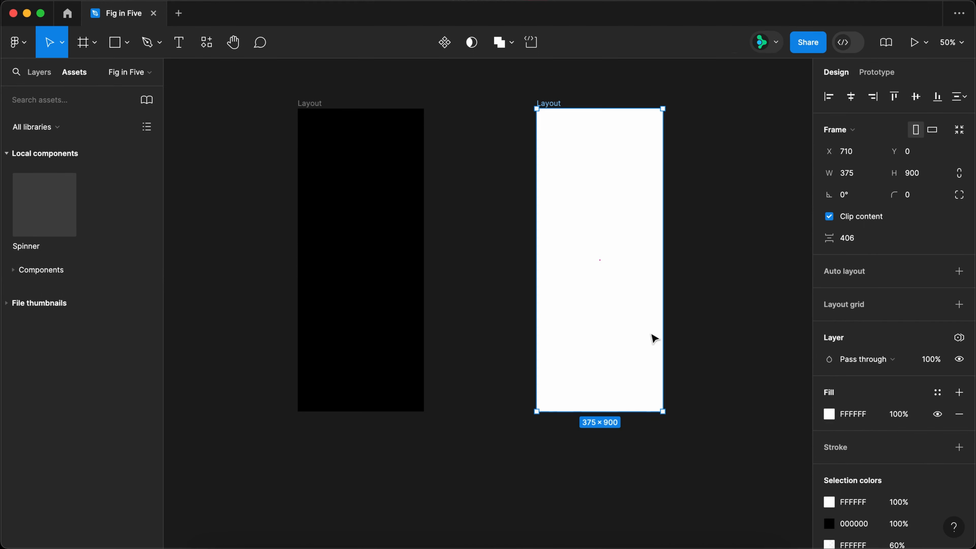
In the white Layout copy, set the spinner's opacity to 0 and move the content frame straight up to Y 20.
click(590, 269)
click(922, 448)
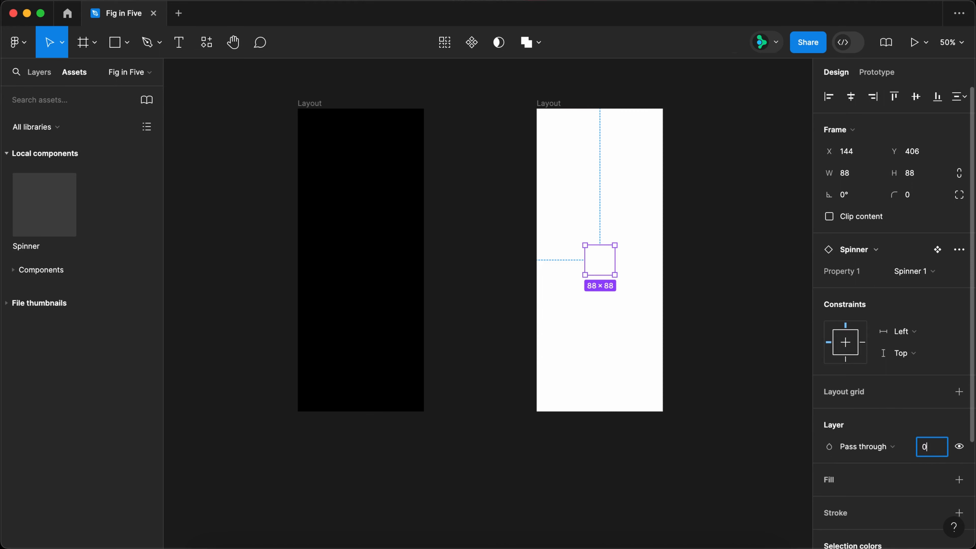
text(0)
key(Return)
click(598, 414)
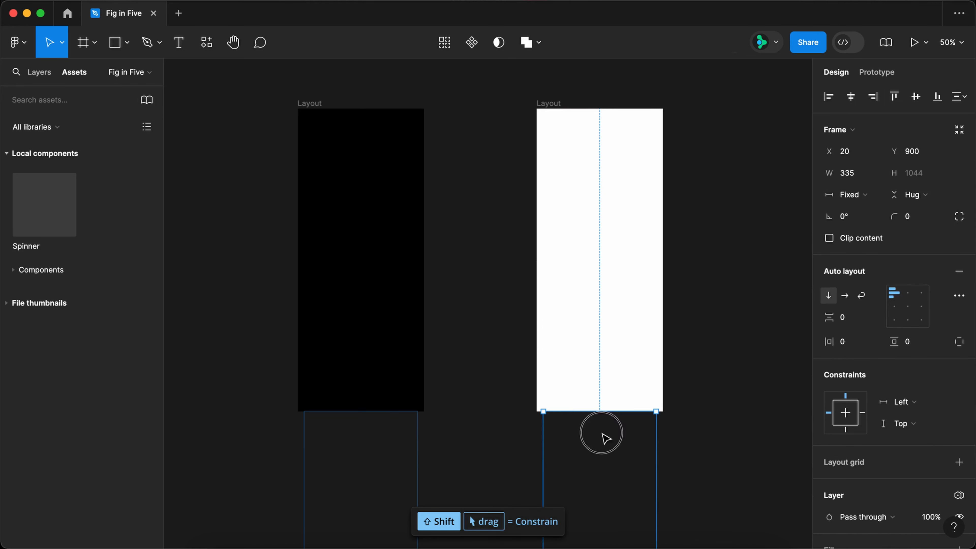
drag(605, 438, 611, 175)
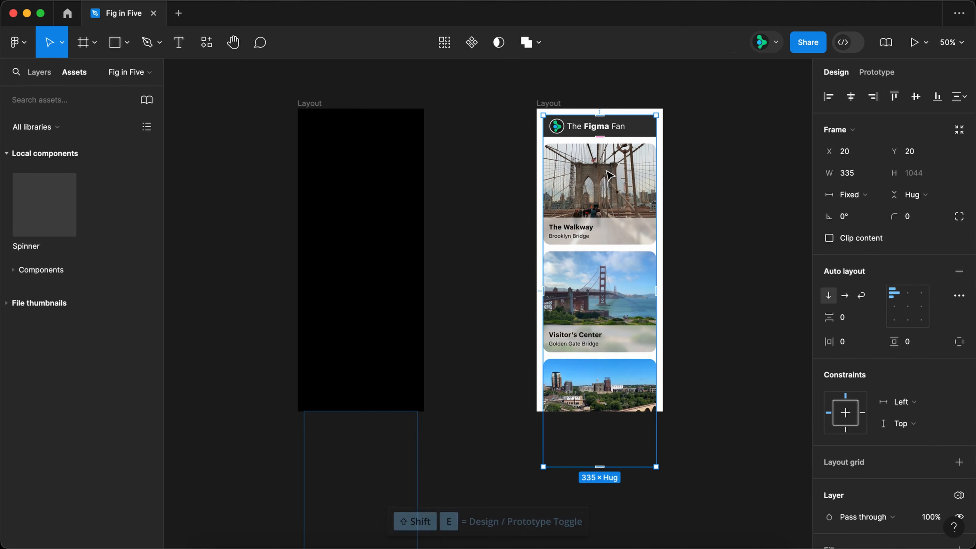
Connect the black Layout frame to the white one with an After delay trigger of 3500 ms.
key(shift+e)
click(310, 103)
drag(424, 260, 565, 262)
click(479, 294)
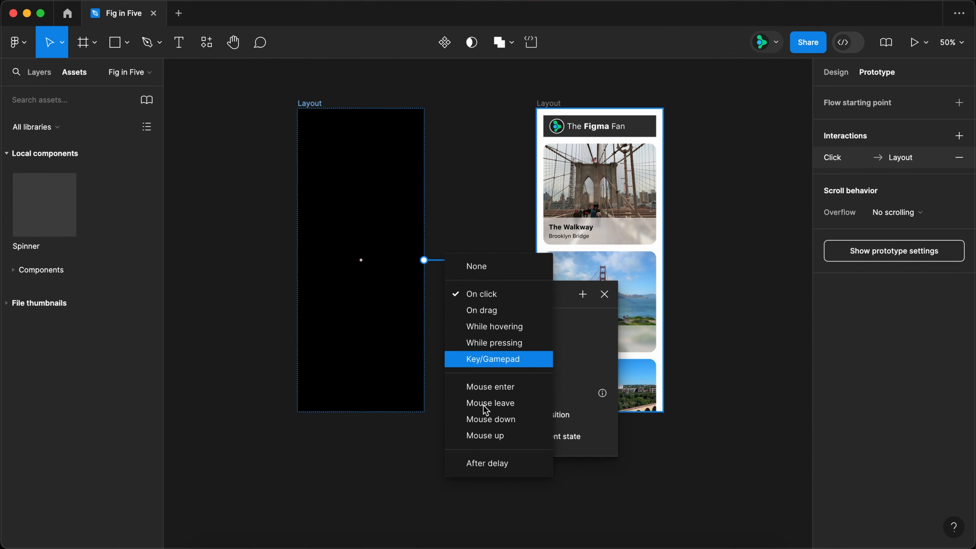
click(488, 465)
click(505, 318)
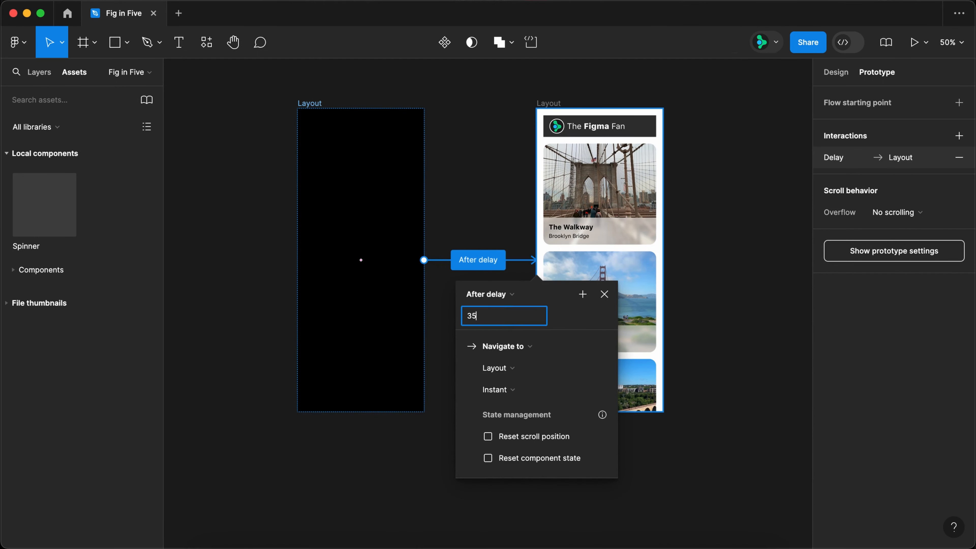
key(Return)
Set the connection between the Layout frames to Smart animate with a duration of 600 ms.
click(494, 390)
click(513, 422)
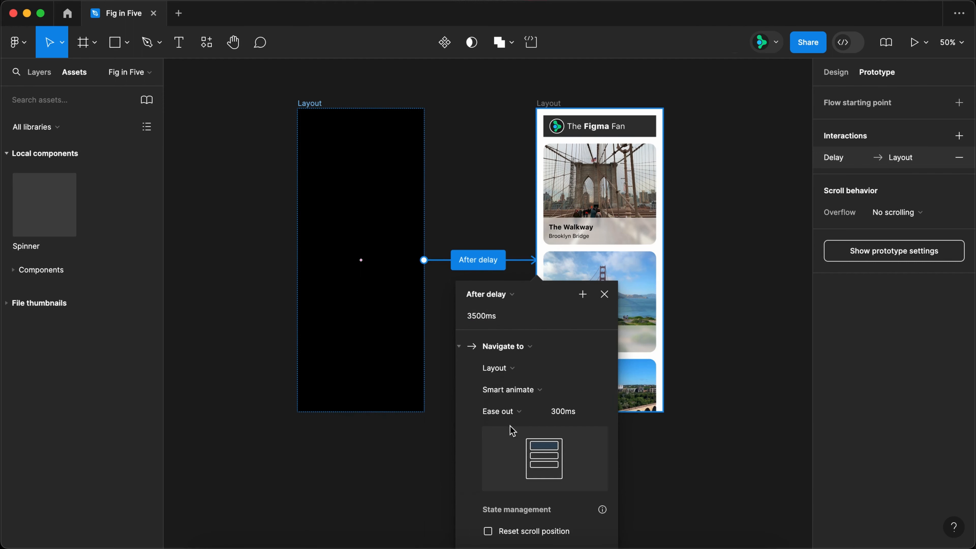
click(579, 419)
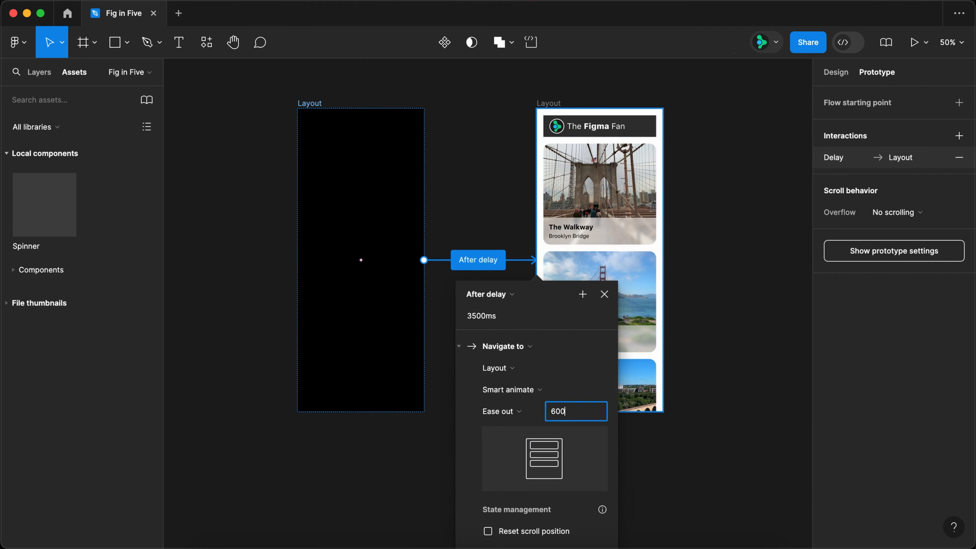
key(Return)
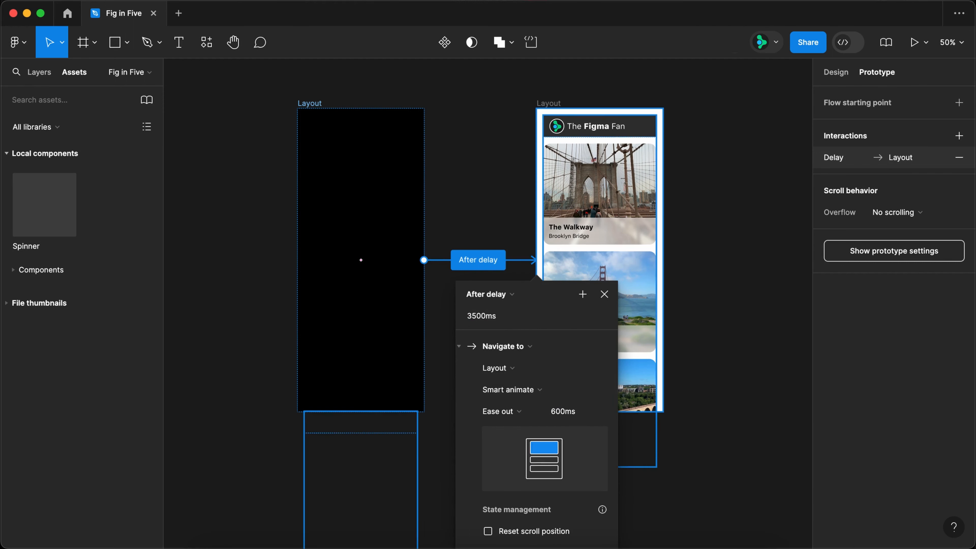
click(604, 295)
Add a flow starting point to the black Layout frame and play the prototype from it.
click(959, 102)
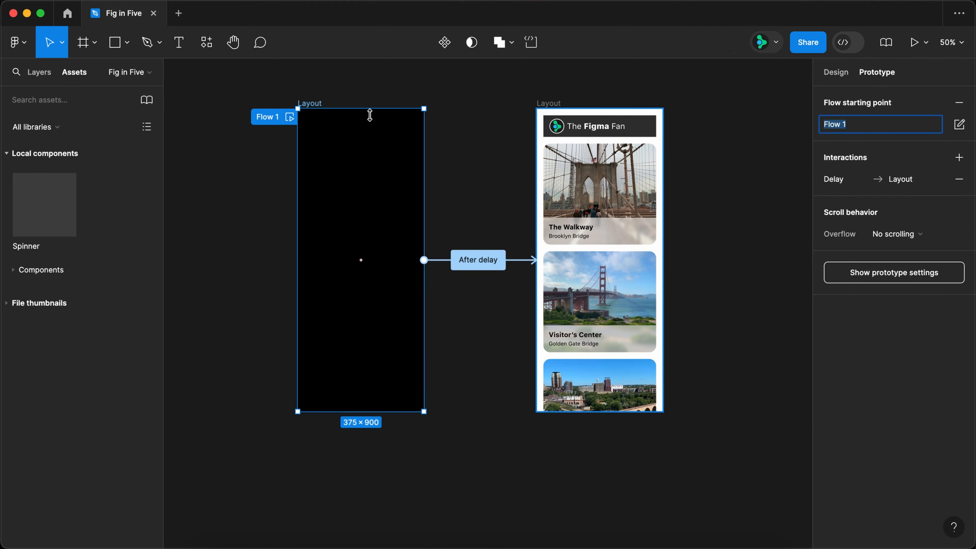
click(290, 118)
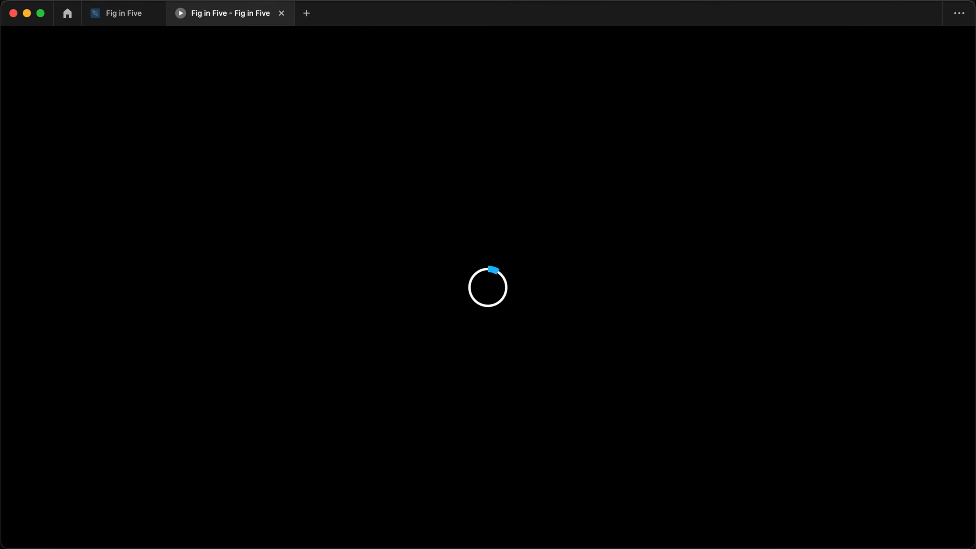